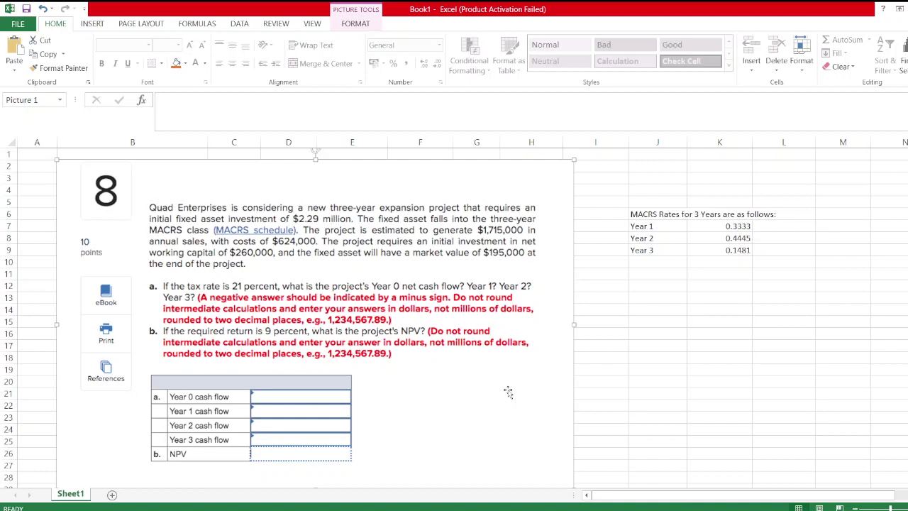
scroll(508, 392, down, 3)
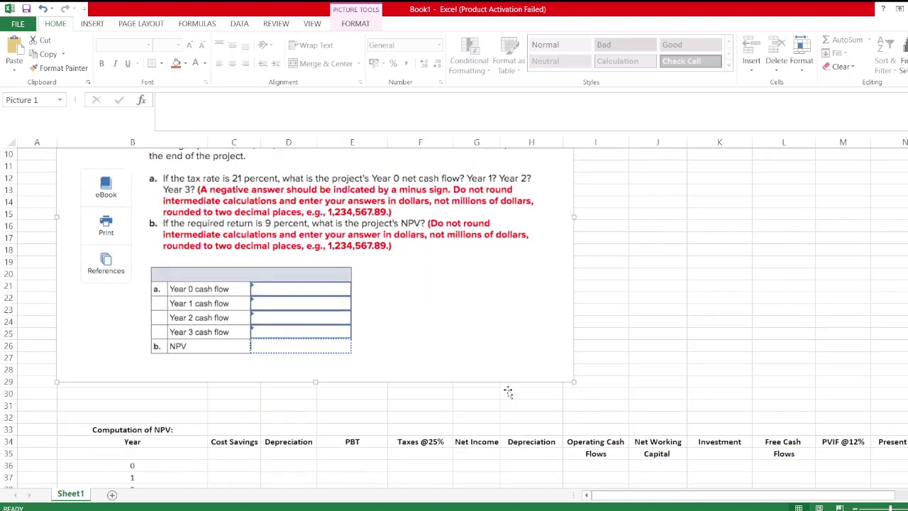
scroll(508, 392, down, 1)
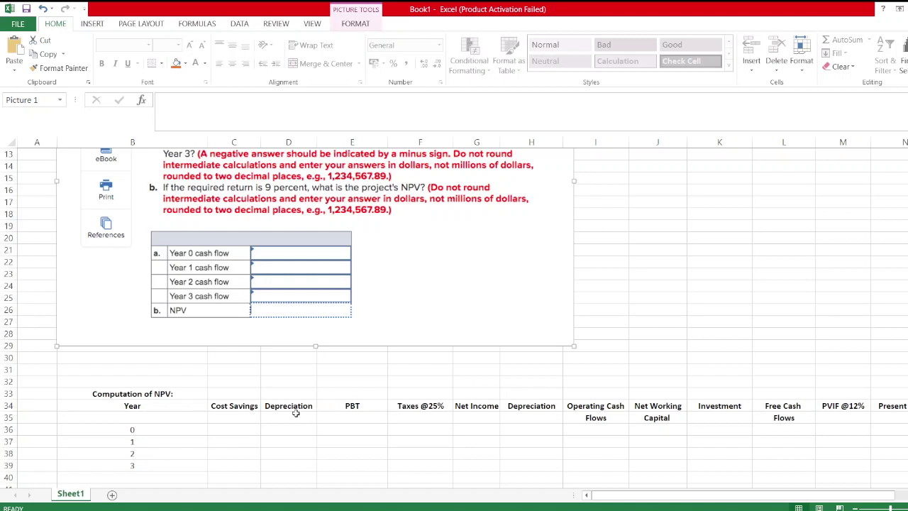
click(237, 437)
scroll(393, 367, up, 3)
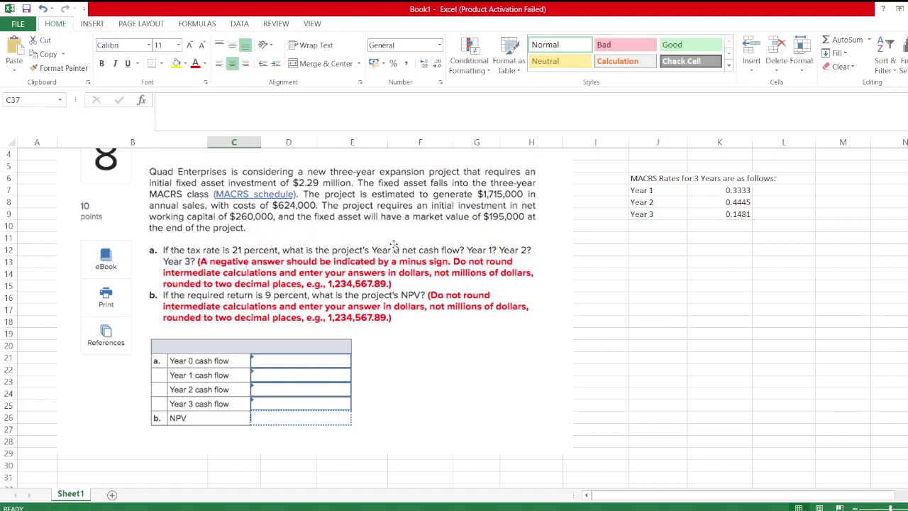
scroll(394, 244, down, 5)
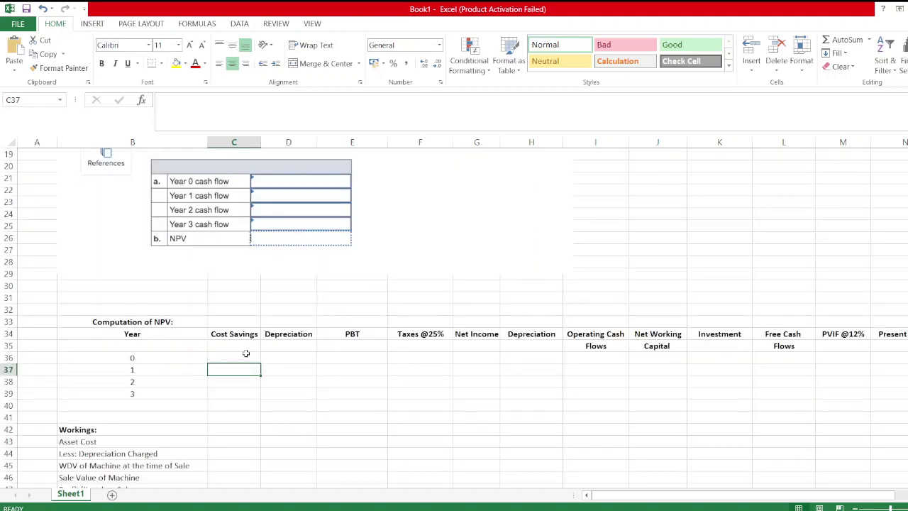
text(=)
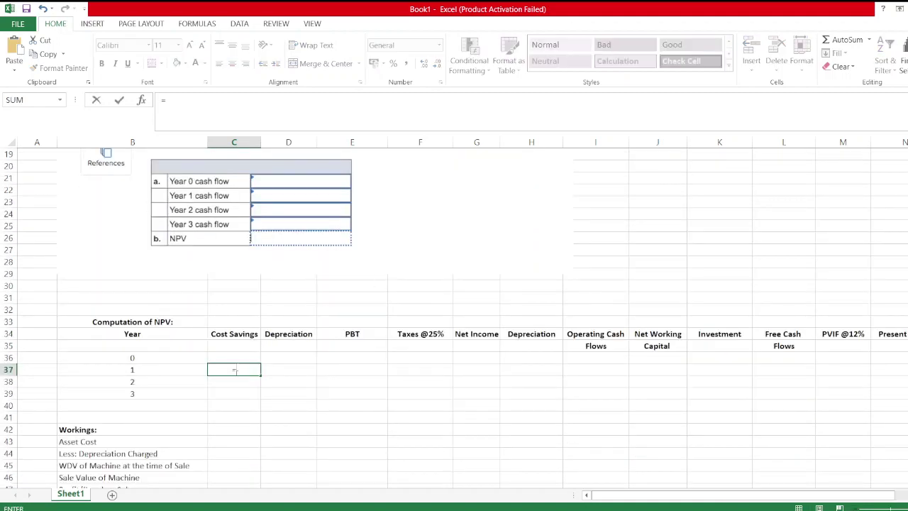
text(1715000)
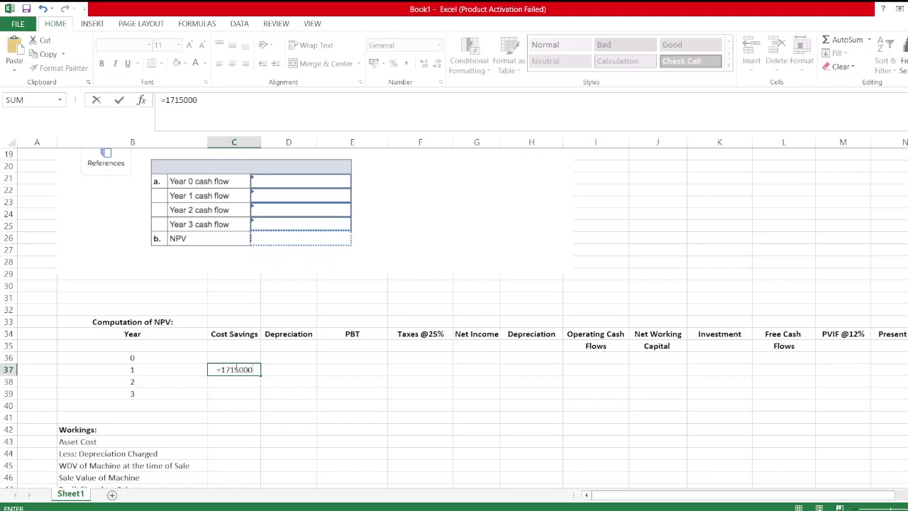
text(-624000)
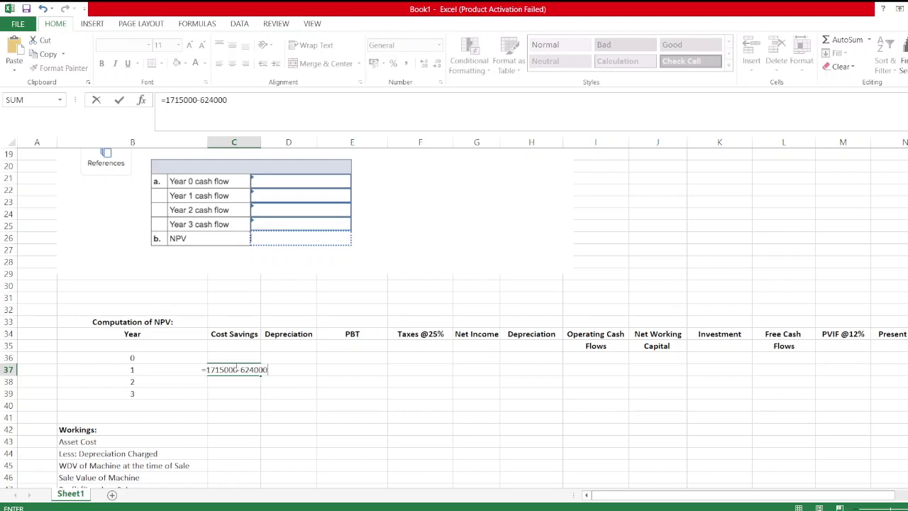
key(ctrl+Return)
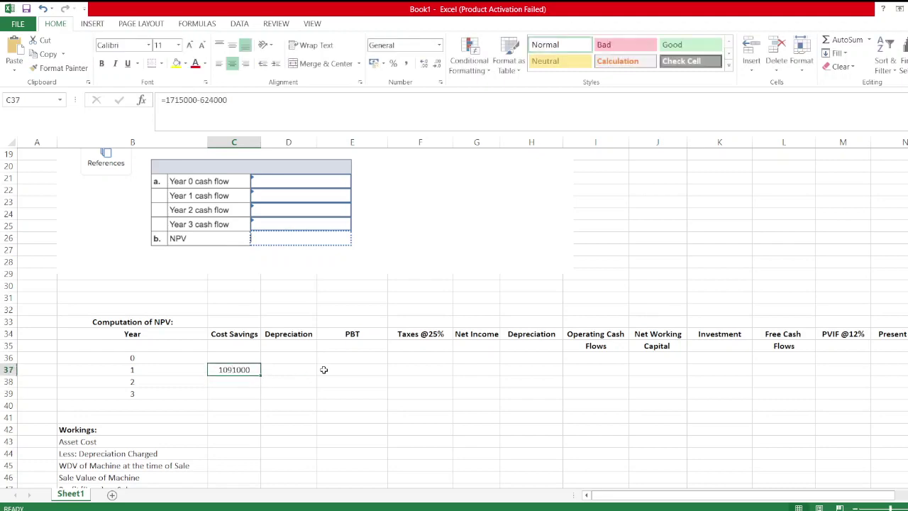
- Copy the 1,091,000 cost savings into C38:C39 for Years 2 and 3
scroll(370, 406, up, 6)
scroll(370, 407, down, 6)
scroll(415, 370, up, 6)
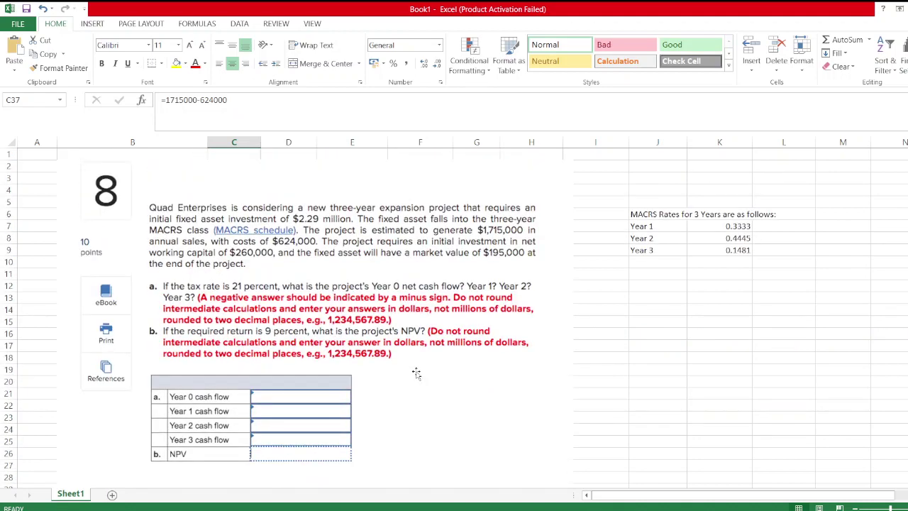
scroll(416, 373, down, 5)
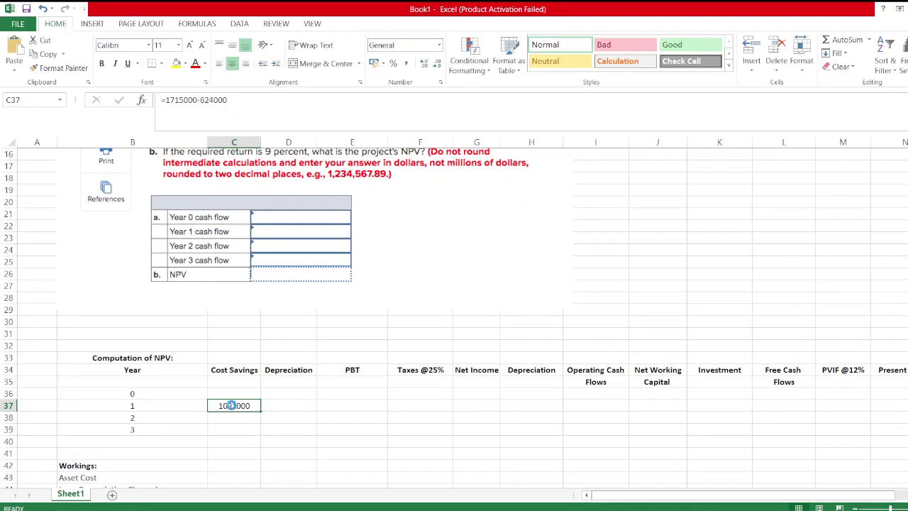
key(ctrl+c)
drag(234, 417, 231, 430)
key(ctrl+v)
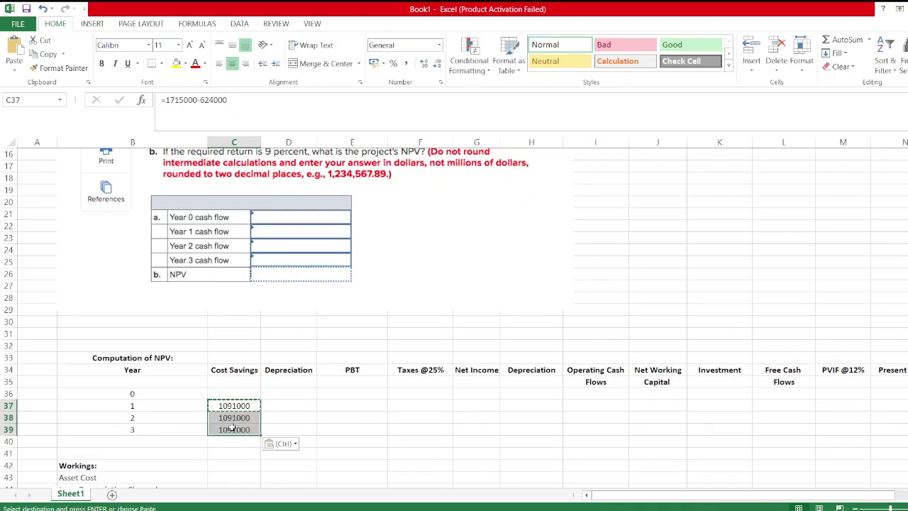
click(290, 405)
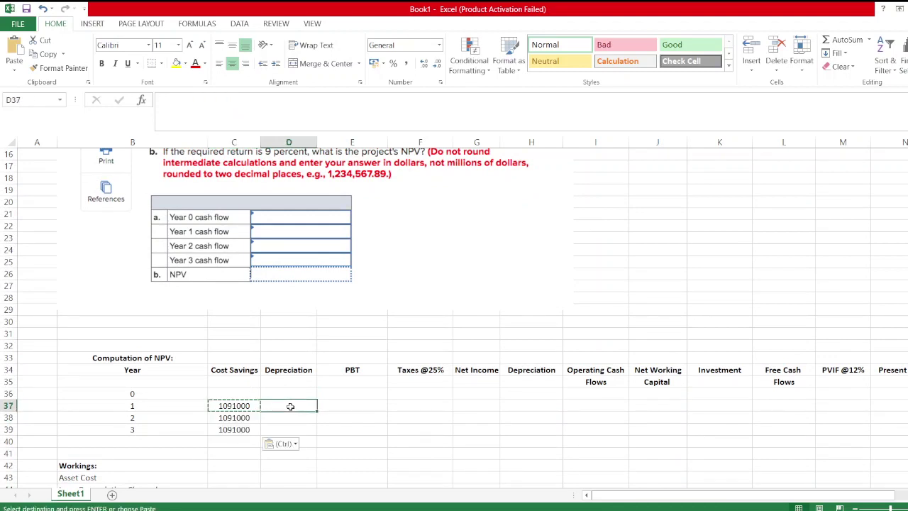
- Enter Year 1 depreciation in D37 as 2290000 times 0.3333 (763257)
text(=)
scroll(290, 406, up, 4)
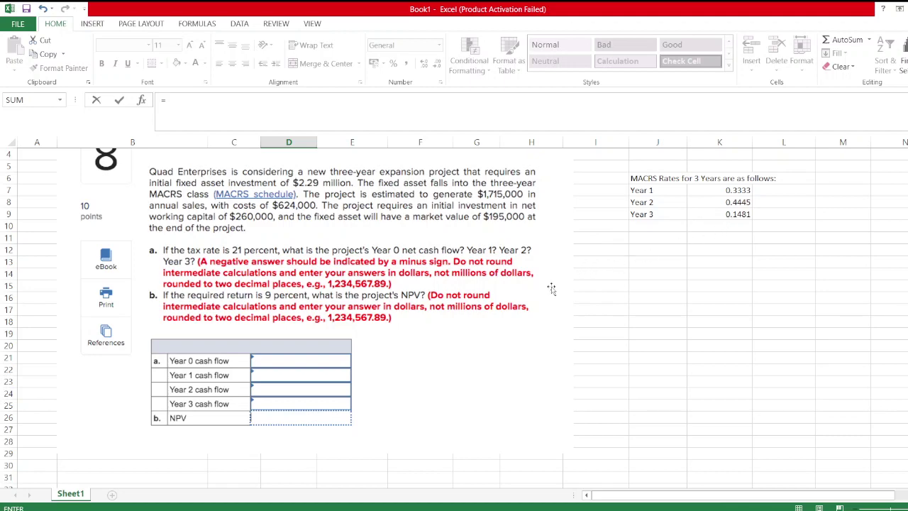
scroll(546, 289, down, 3)
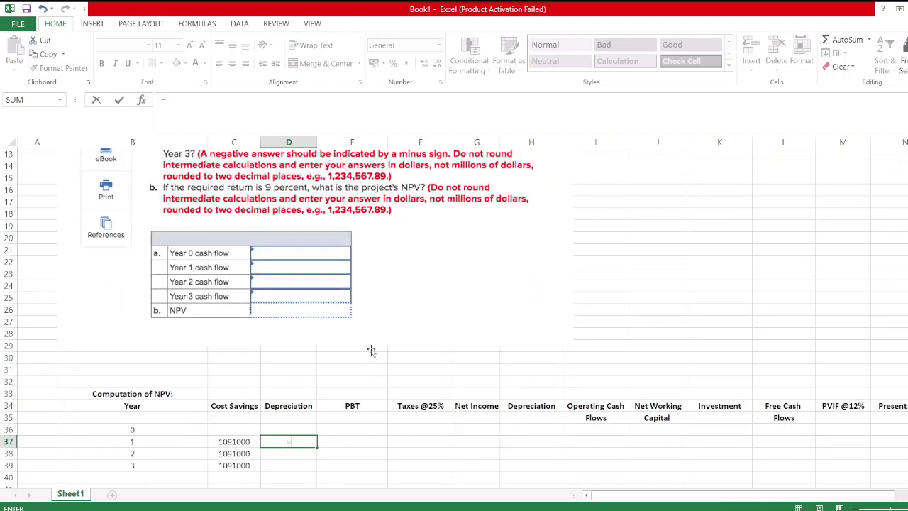
scroll(370, 348, up, 4)
scroll(371, 347, down, 5)
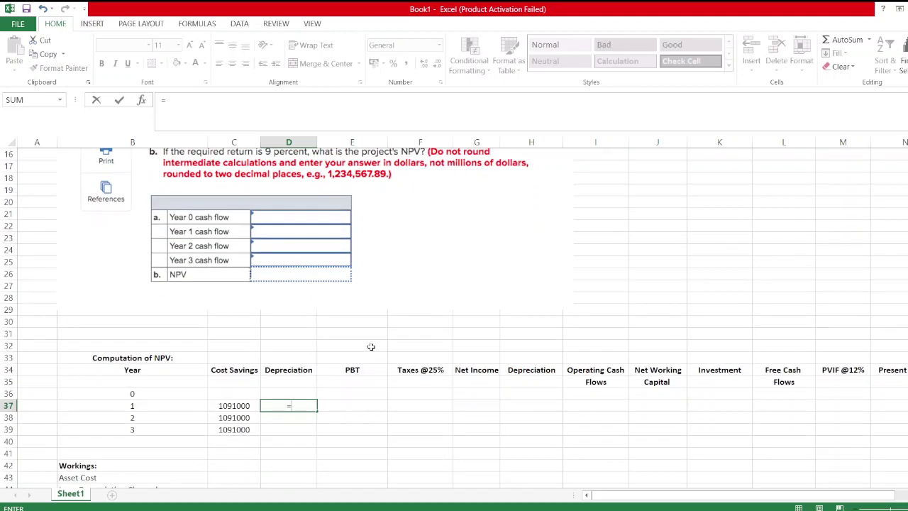
text(290000*0.3333)
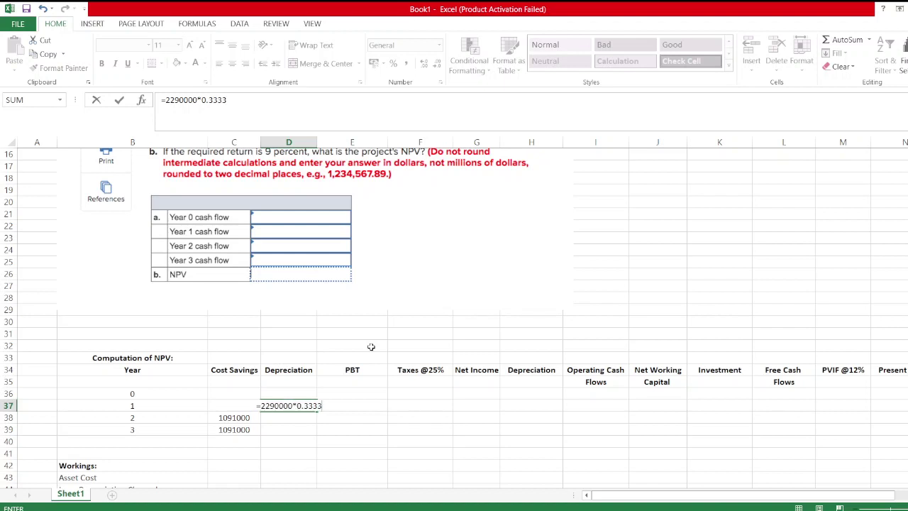
key(Return)
- Enter Years 2 and 3 depreciation as =2290000*0.4445 and =2290000*0.1481
text(=)
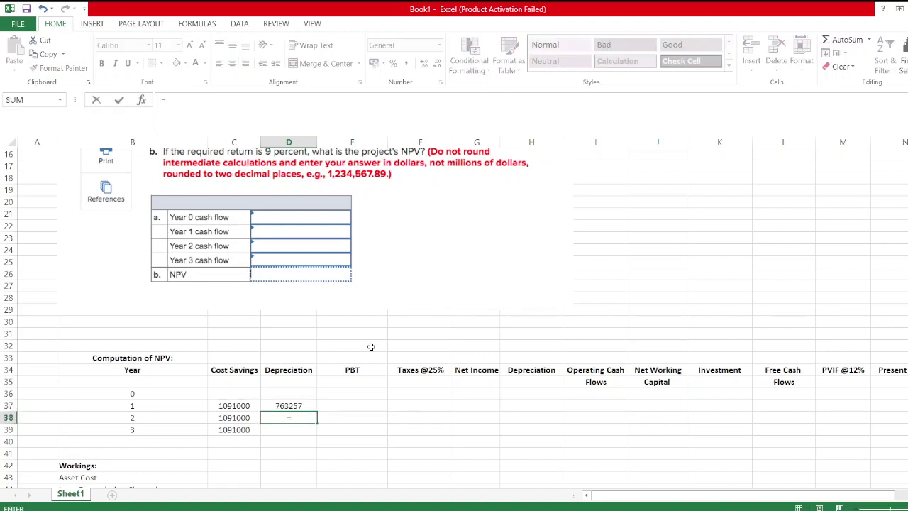
text(2290000)
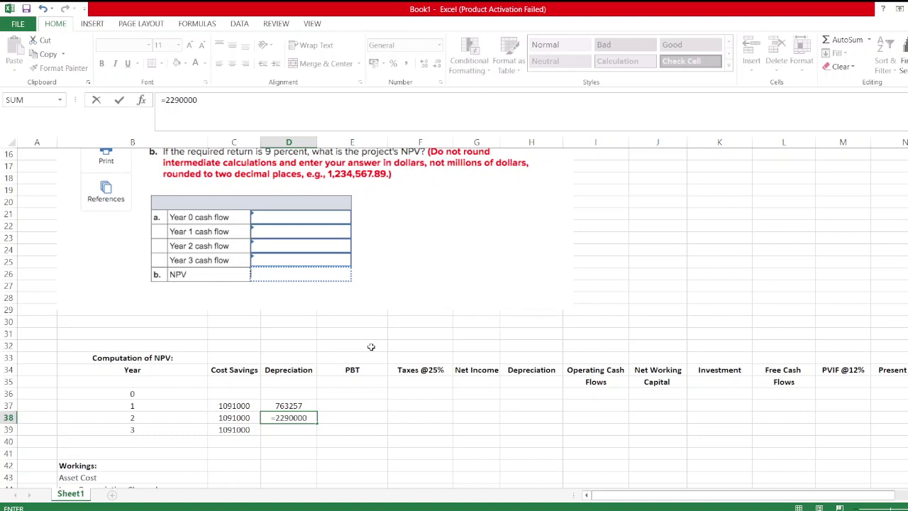
text(*0.4)
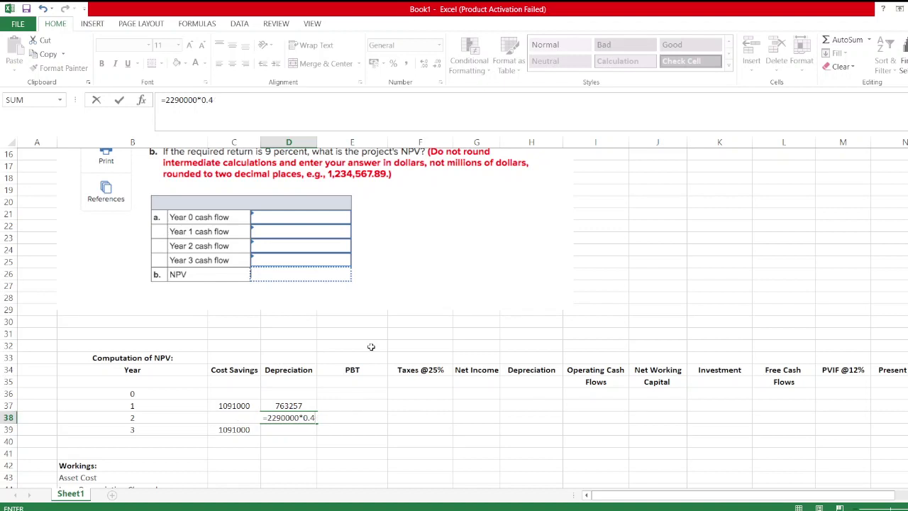
text(445)
key(Return)
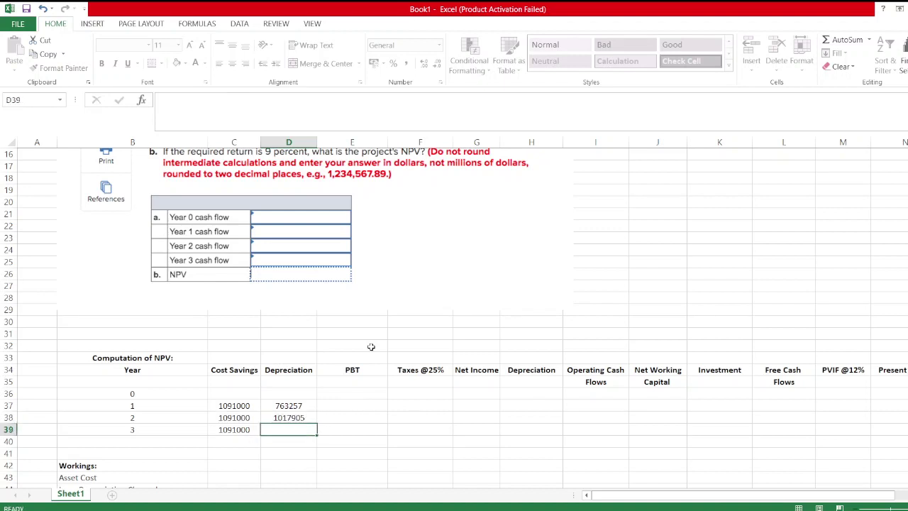
text(=2290)
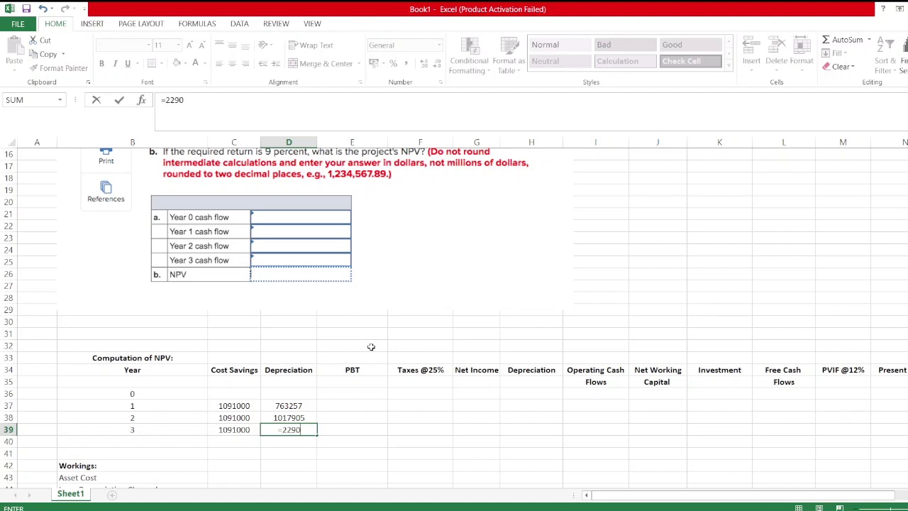
text(000*)
scroll(370, 346, up, 5)
scroll(375, 340, down, 6)
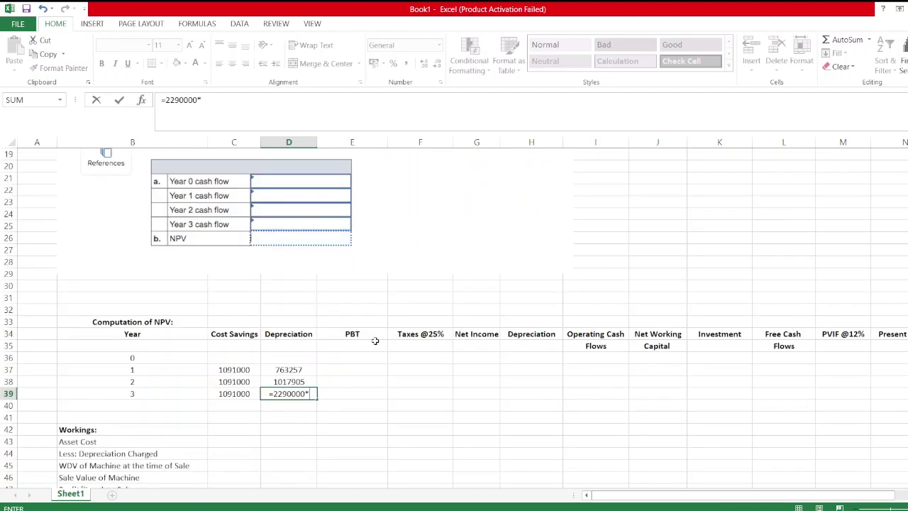
text(1)
key(BackSpace)
text(0.1481)
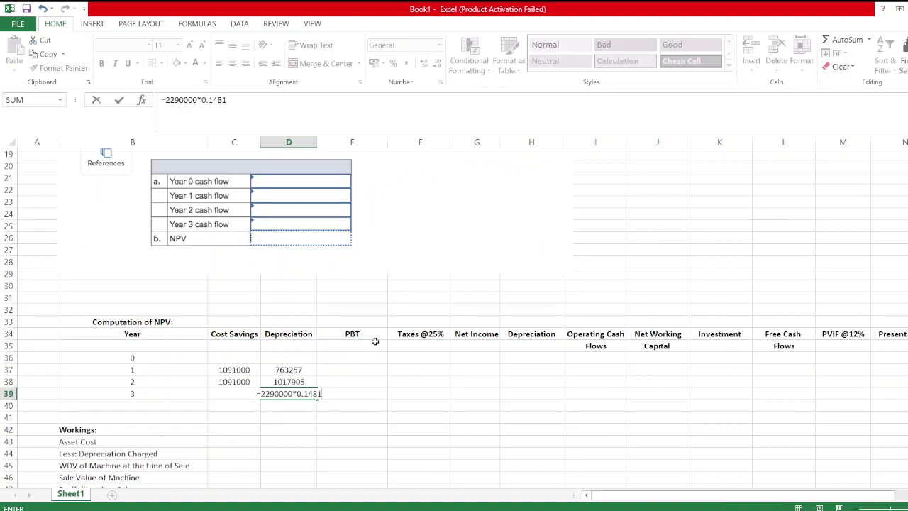
key(Return)
- Check the D38 depreciation formula and leave it unchanged
click(276, 378)
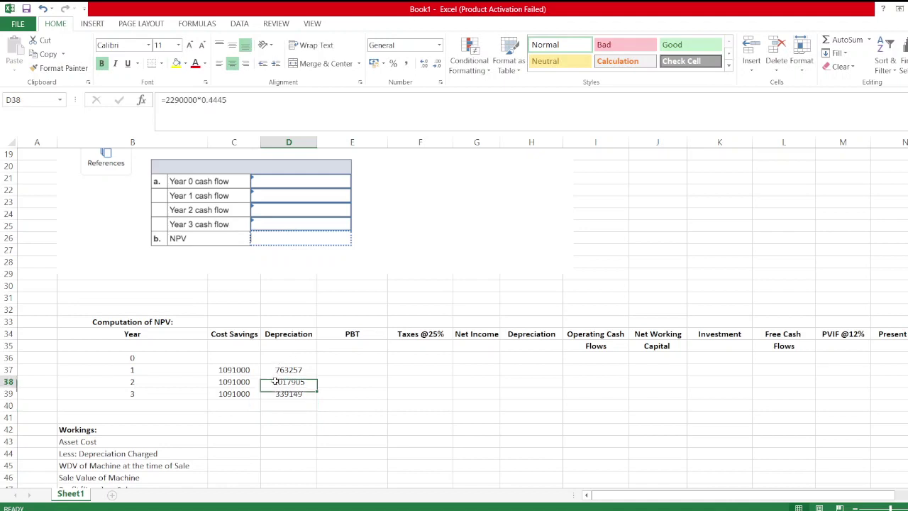
click(191, 99)
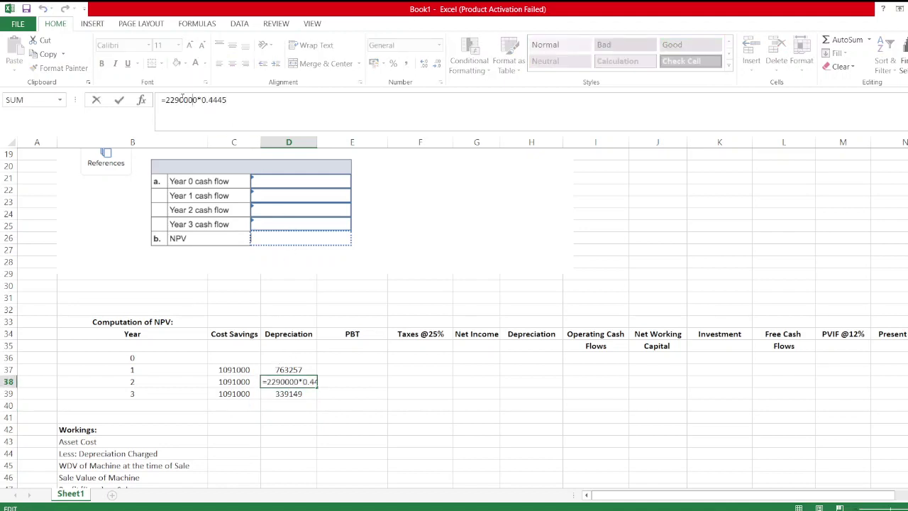
key(Return)
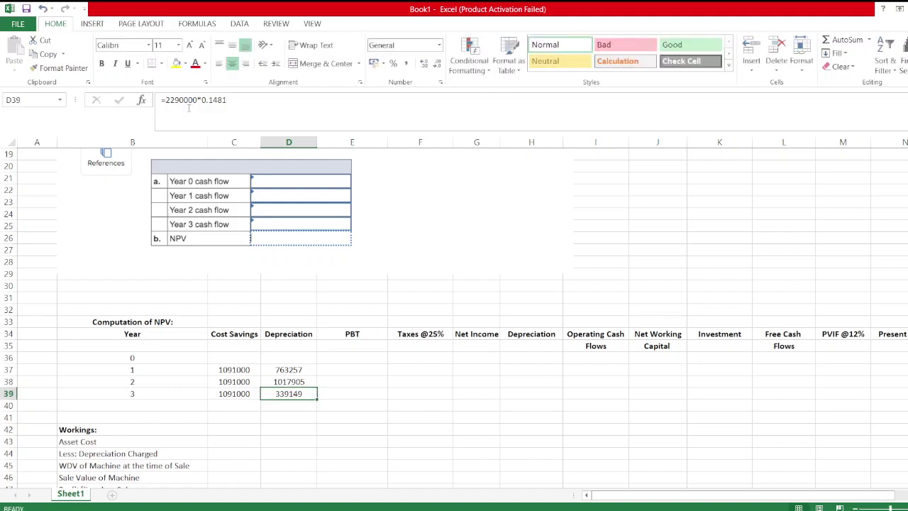
click(360, 366)
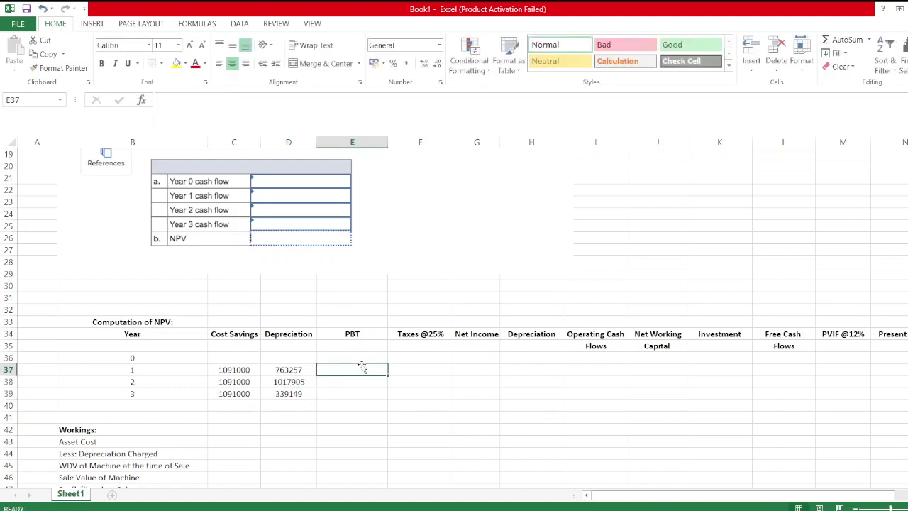
- Fill PBT in E37:E39 with =C37-D37, cost savings minus depreciation
text(=)
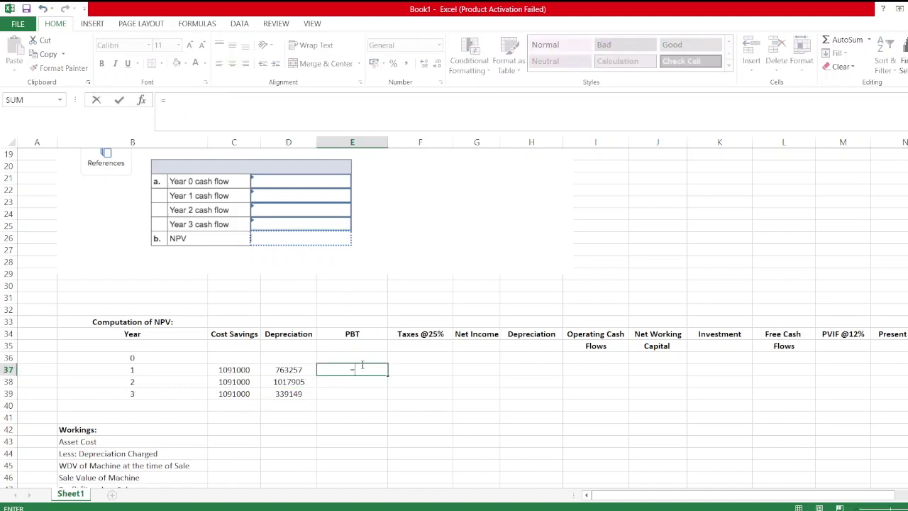
key(Left)
key(Left)
text(-)
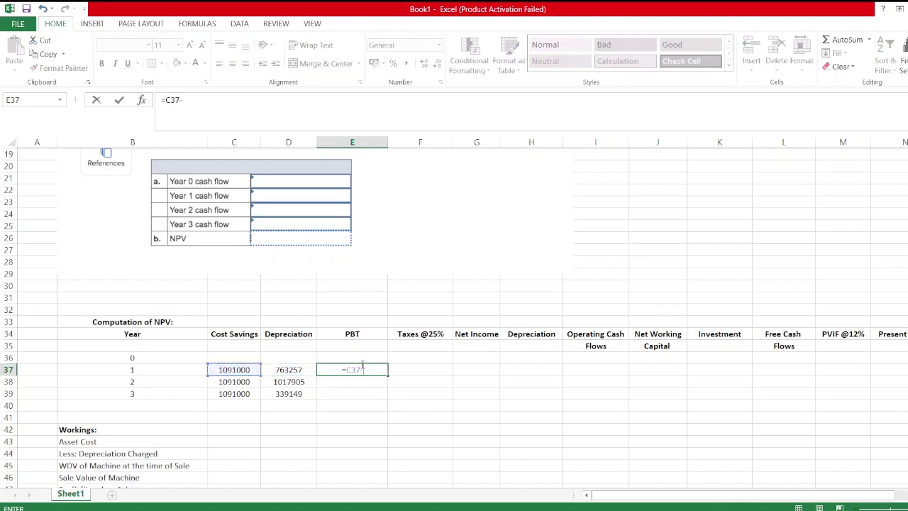
key(Left)
key(ctrl+Return)
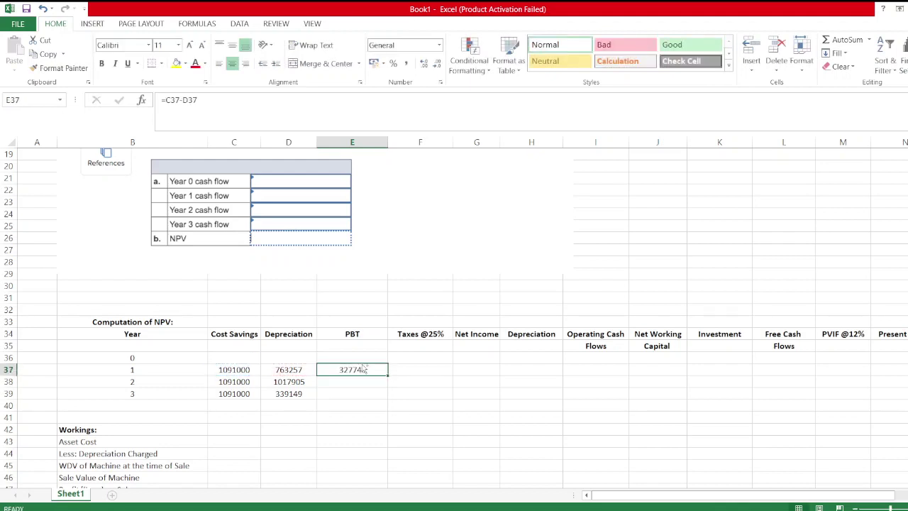
key(ctrl+c)
drag(351, 373, 350, 396)
key(ctrl+v)
click(426, 367)
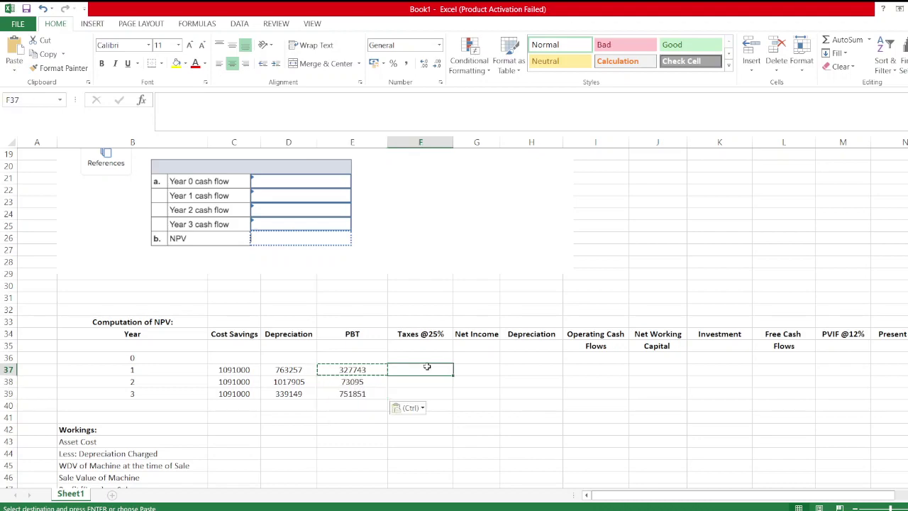
text(=)
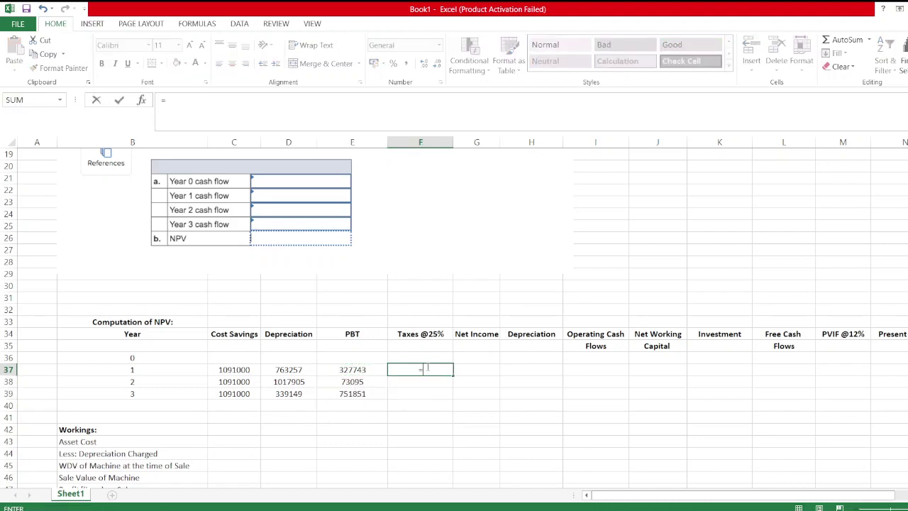
scroll(428, 367, up, 5)
scroll(429, 369, down, 2)
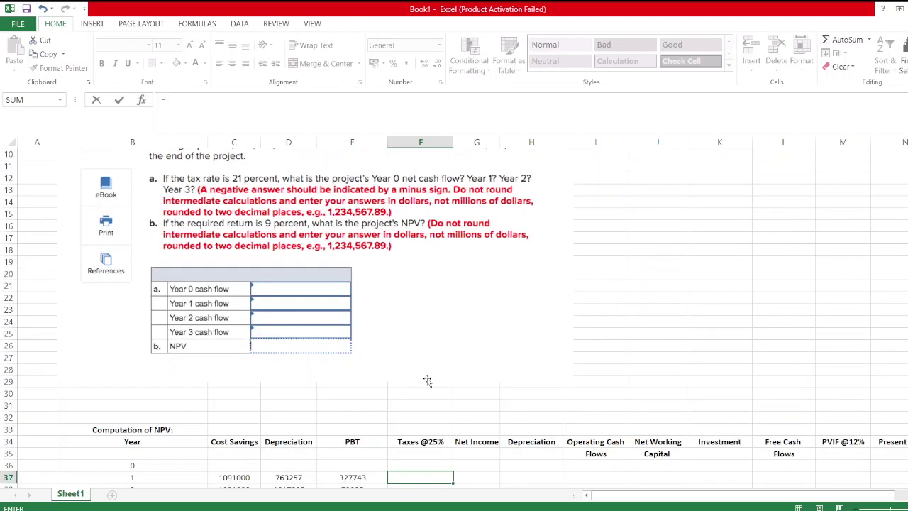
scroll(427, 380, down, 1)
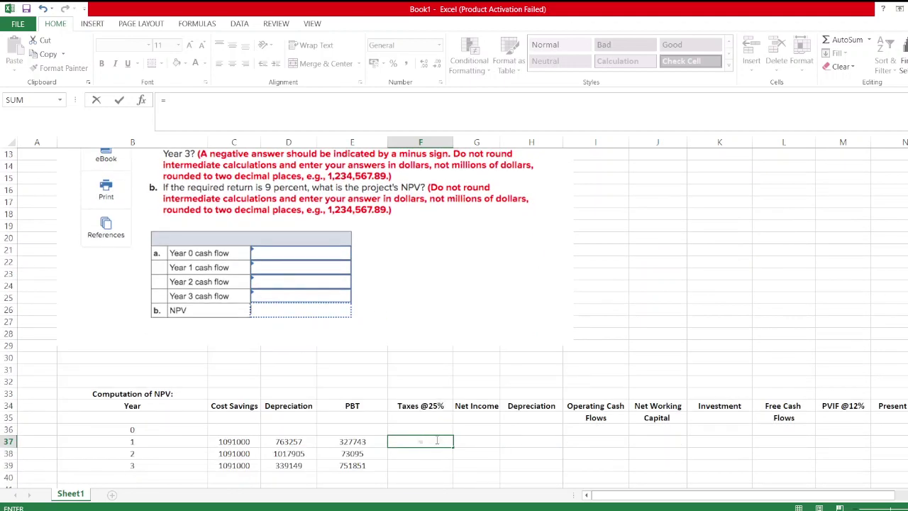
key(BackSpace)
double_click(436, 406)
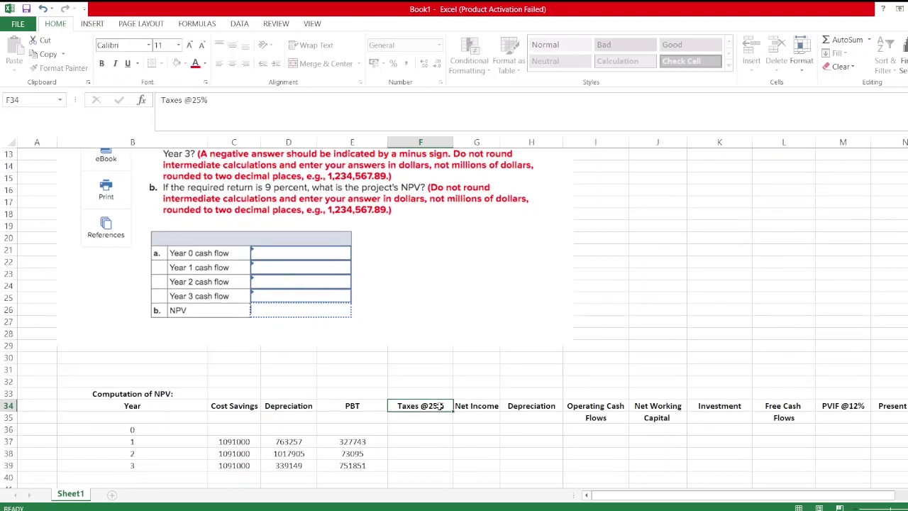
key(BackSpace)
text(1)
key(Return)
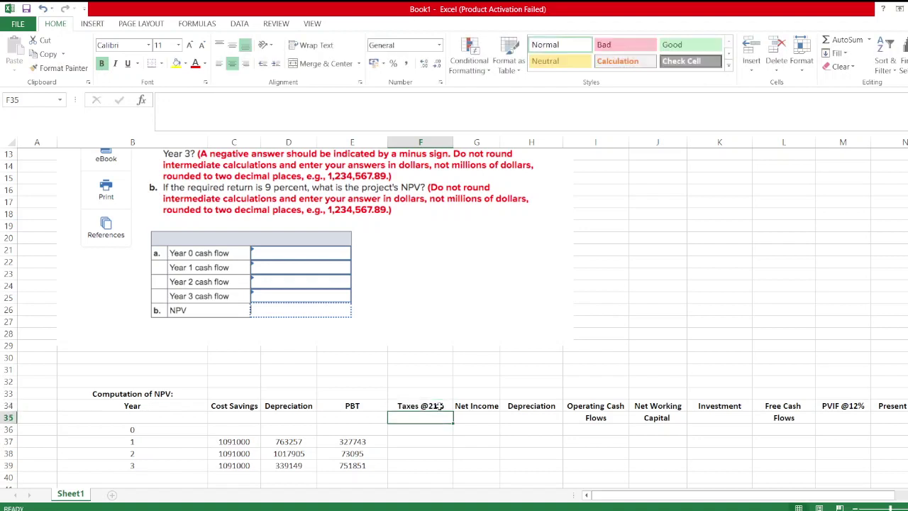
- Fill the taxes column F37:F39 with =E37*21%
click(433, 431)
click(432, 439)
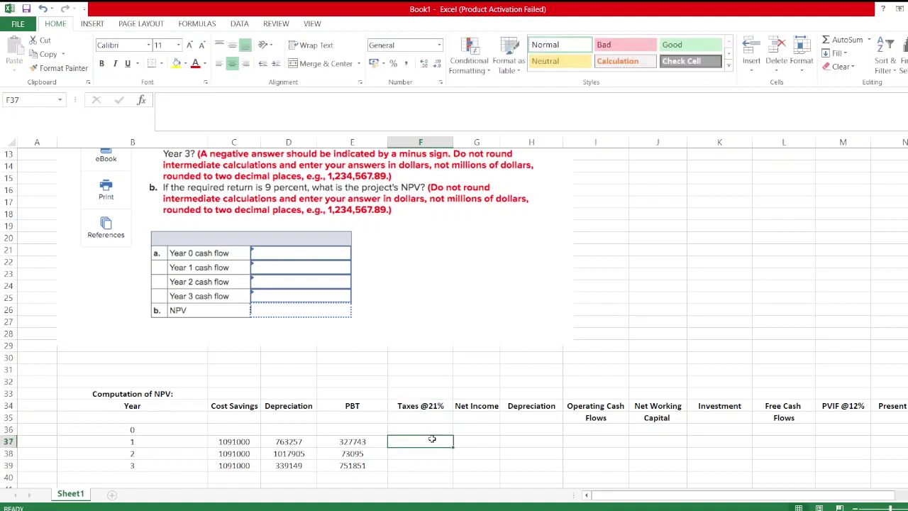
text(=)
key(Left)
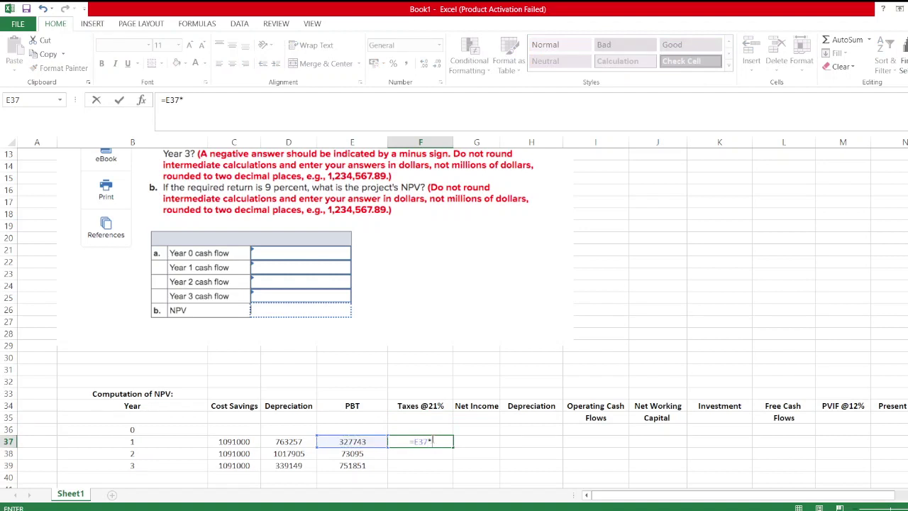
text(*21%)
key(Return)
click(432, 439)
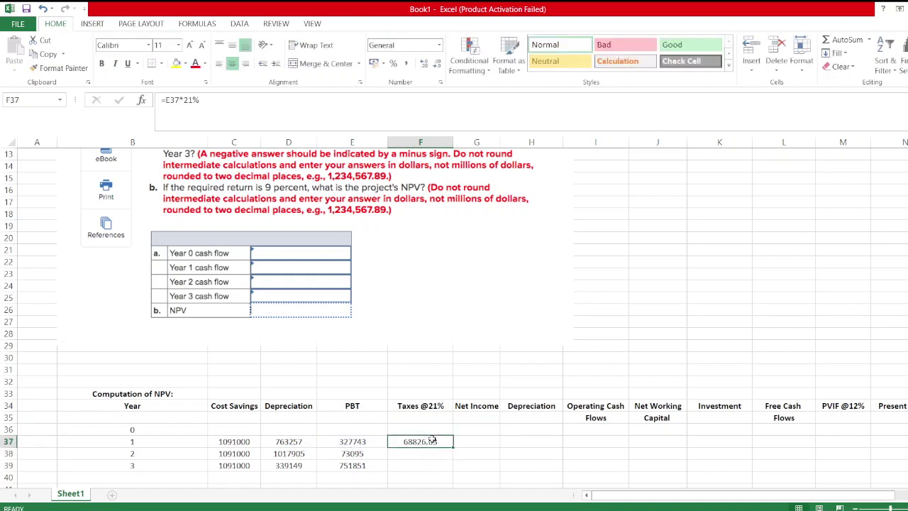
key(ctrl+c)
drag(426, 453, 429, 465)
key(ctrl+v)
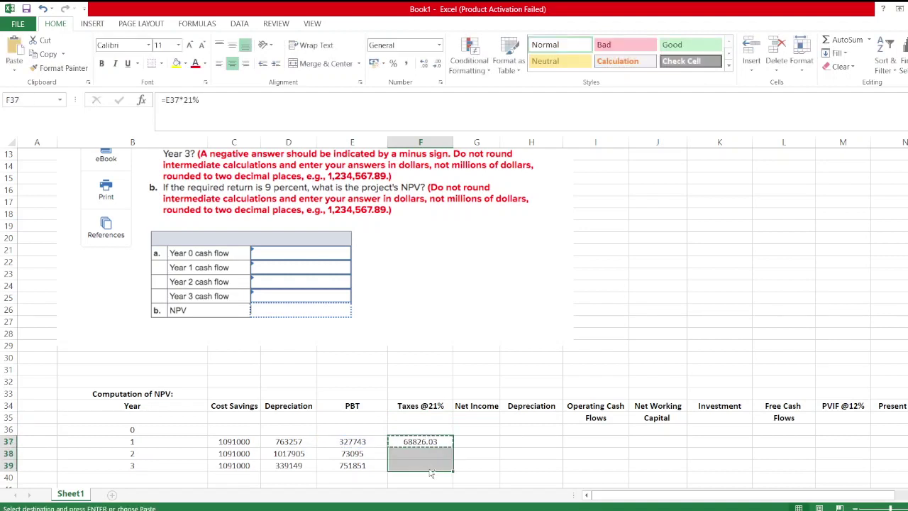
click(467, 430)
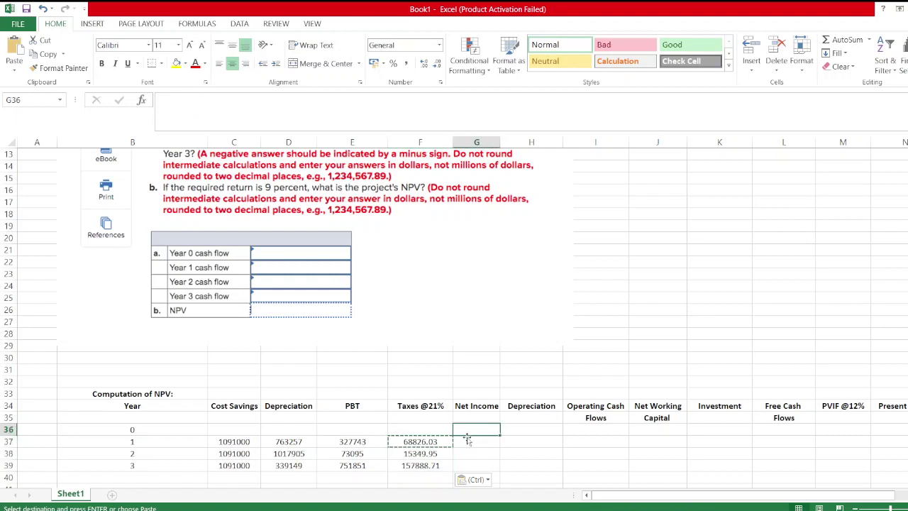
- Fill Net Income in G37:G39 with =E37-F37, PBT minus taxes
click(467, 442)
text(=)
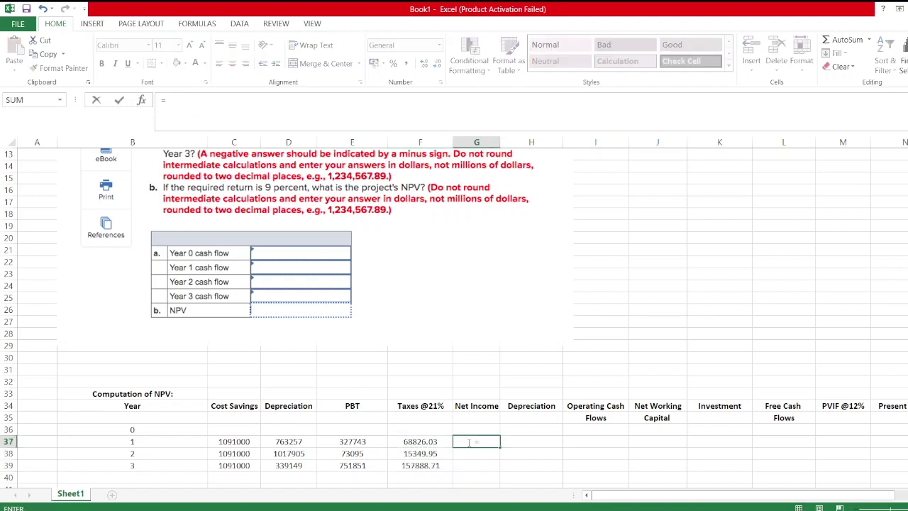
key(Left)
key(Left)
text(-)
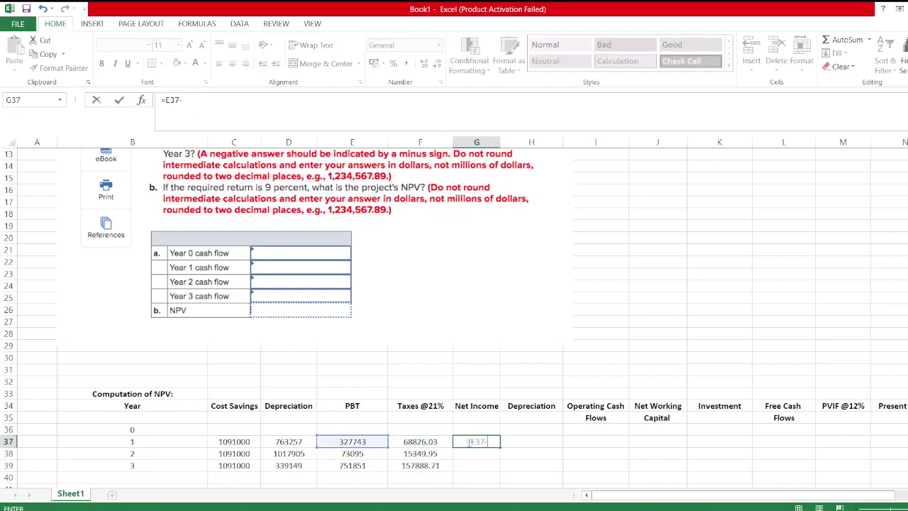
key(Left)
key(ctrl+Return)
key(ctrl+c)
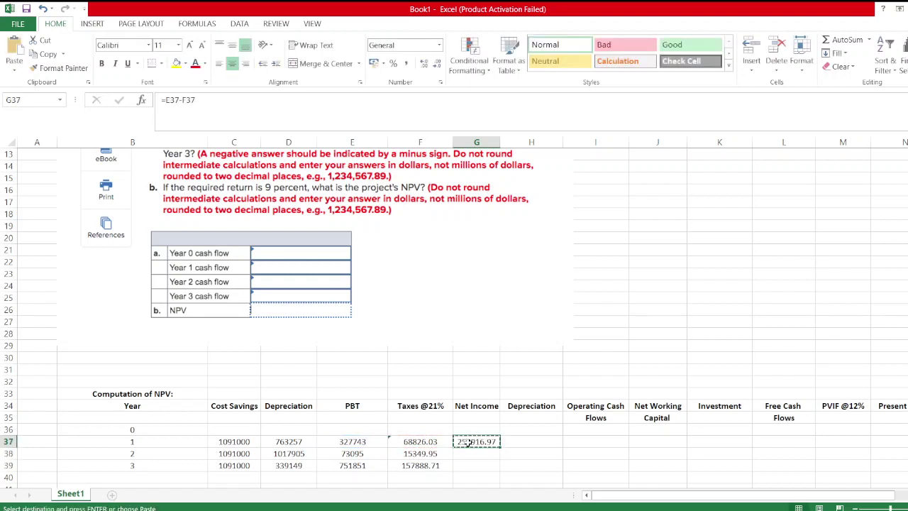
drag(468, 441, 468, 460)
key(ctrl+v)
- Fill the Depreciation column H37:H39 with =D37 references
click(517, 440)
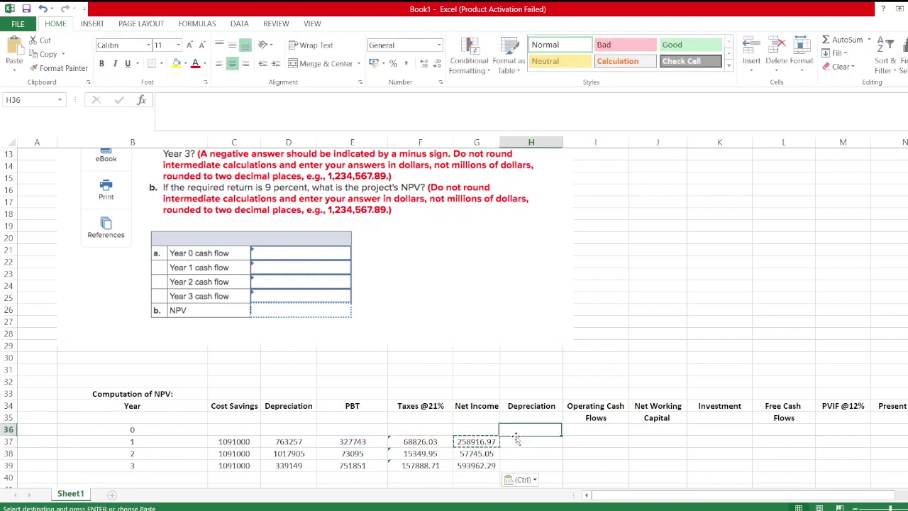
text(=)
key(Left)
key(Left)
key(Left)
key(Left)
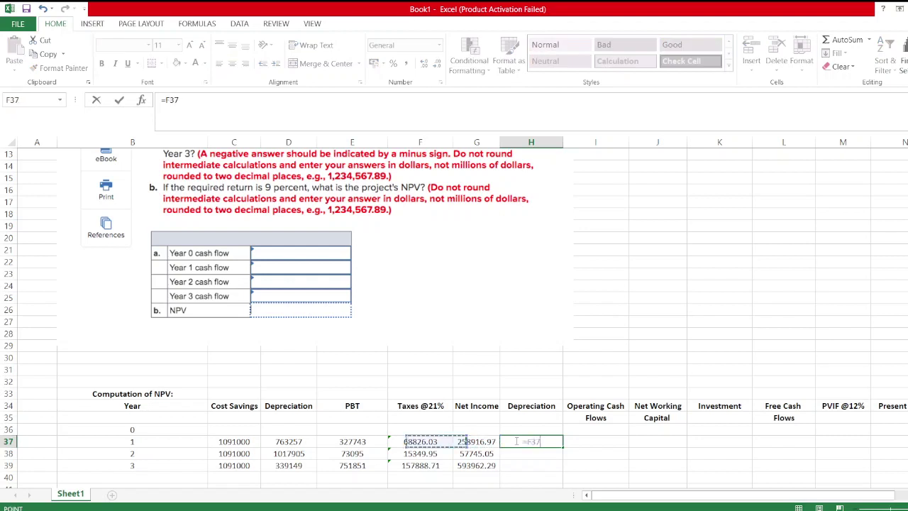
key(ctrl+Return)
key(ctrl+c)
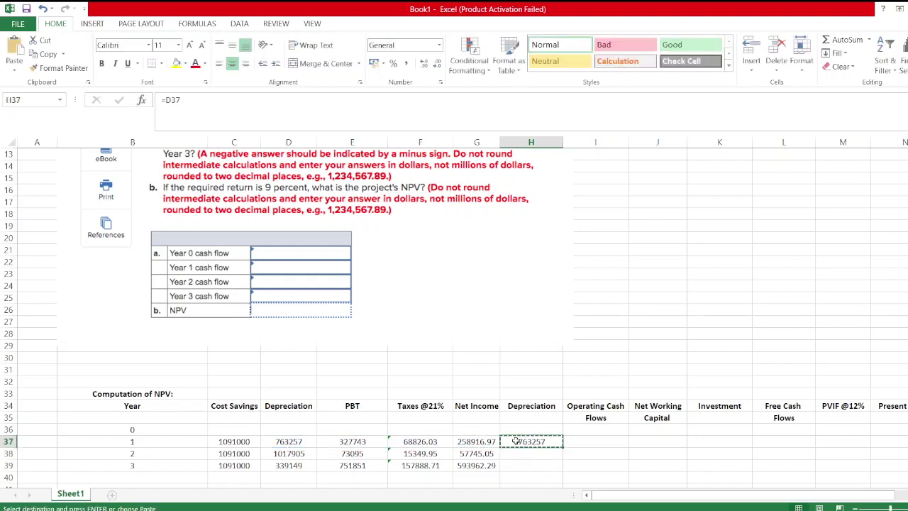
drag(517, 441, 517, 462)
key(ctrl+v)
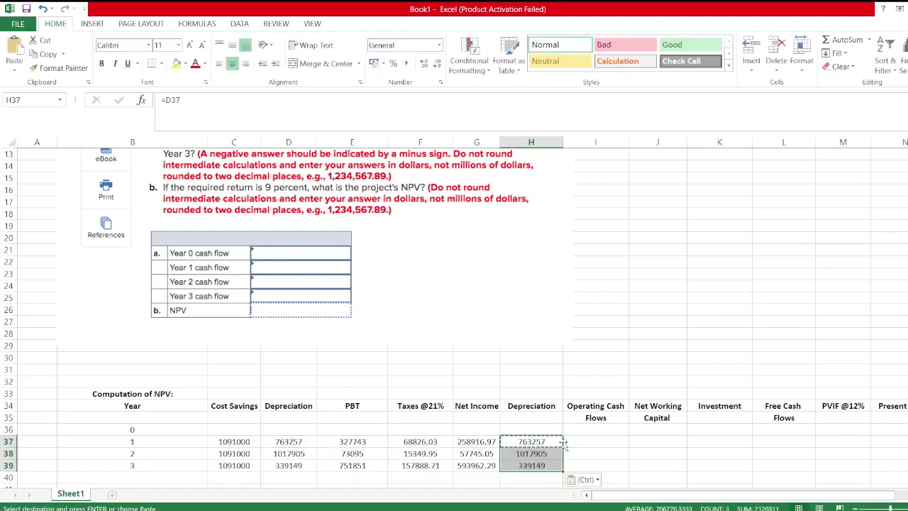
- Fill Operating Cash Flows in I37:I39 with =G37+H37, net income plus depreciation
click(595, 440)
text(=)
key(Left)
key(Left)
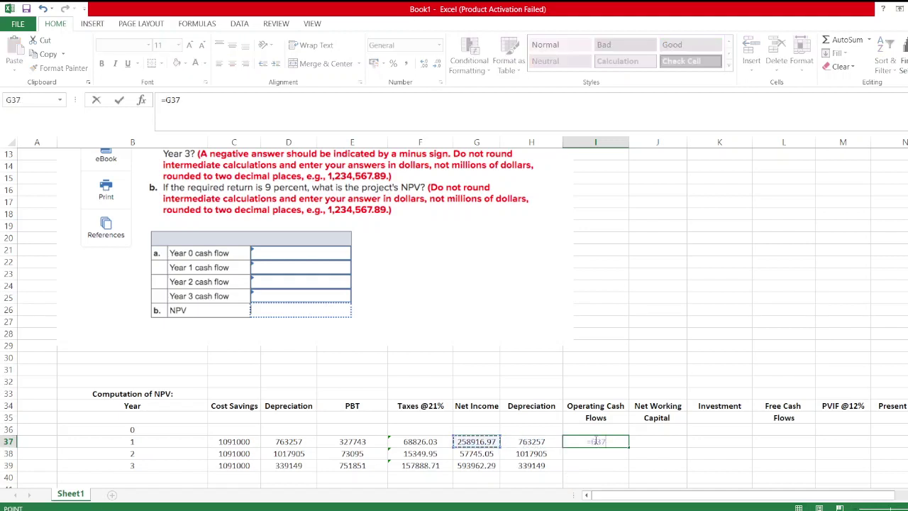
text(+)
key(Left)
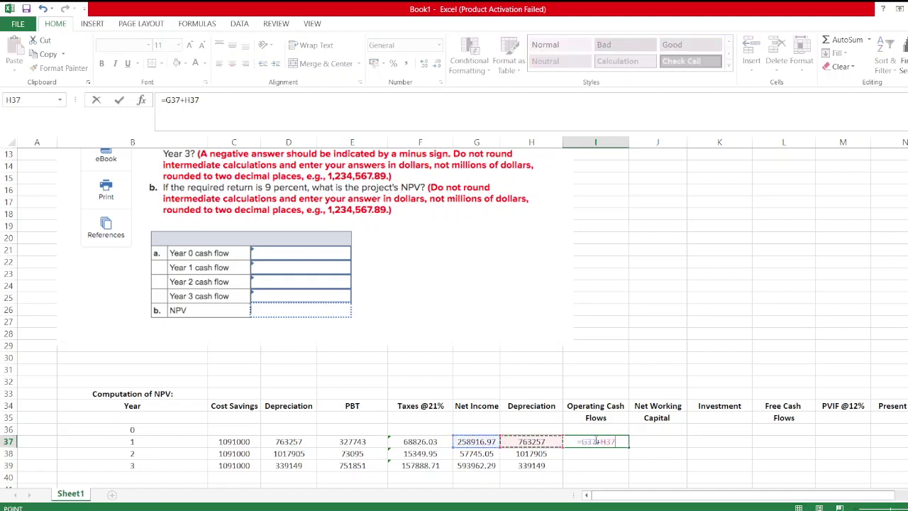
key(Return)
click(595, 441)
key(ctrl+c)
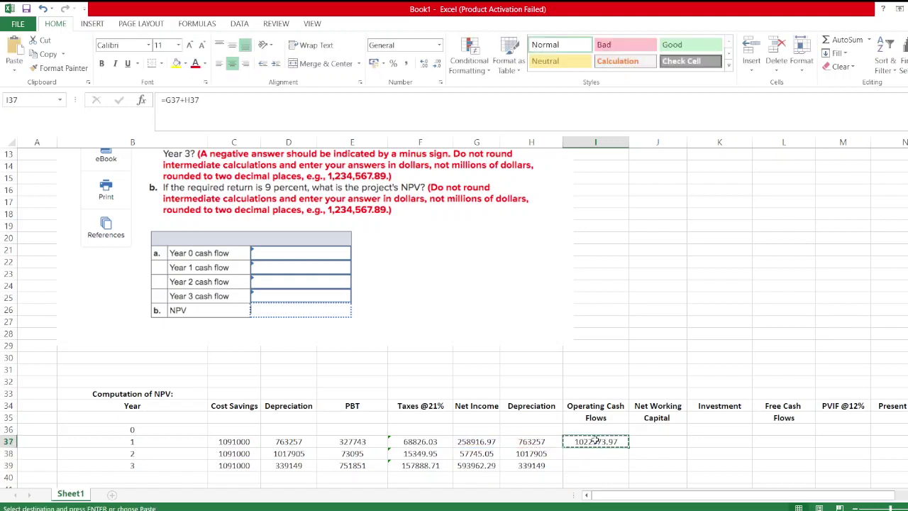
drag(596, 453, 597, 462)
key(ctrl+v)
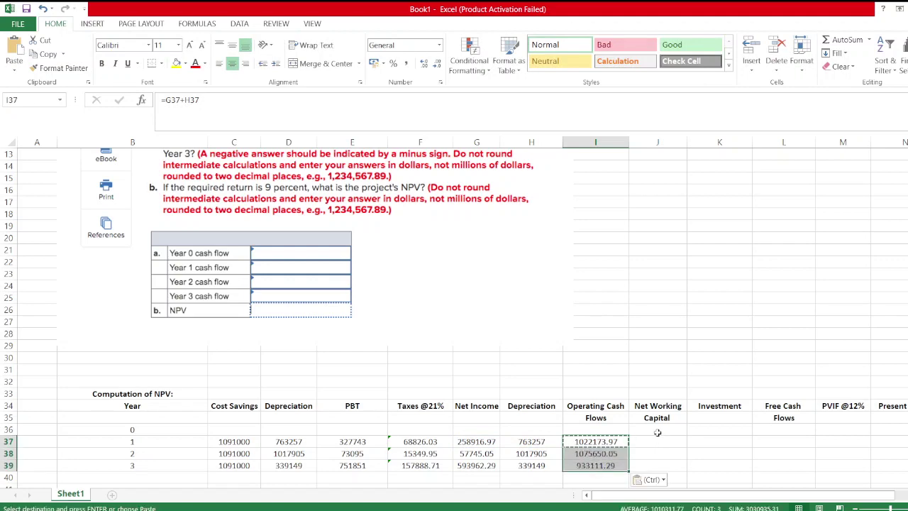
click(657, 428)
- Enter net working capital of -260000 at Year 0 and 260000 at Year 3
scroll(438, 389, up, 4)
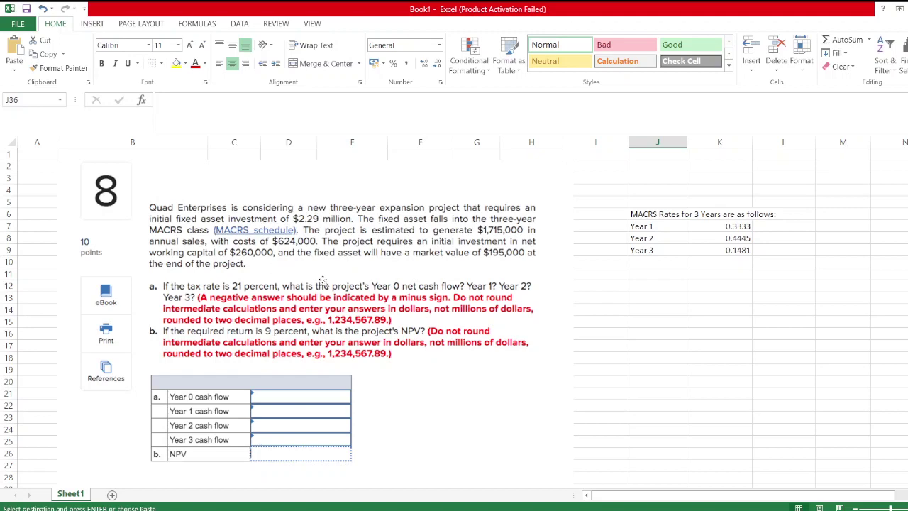
scroll(323, 280, down, 4)
text(-260)
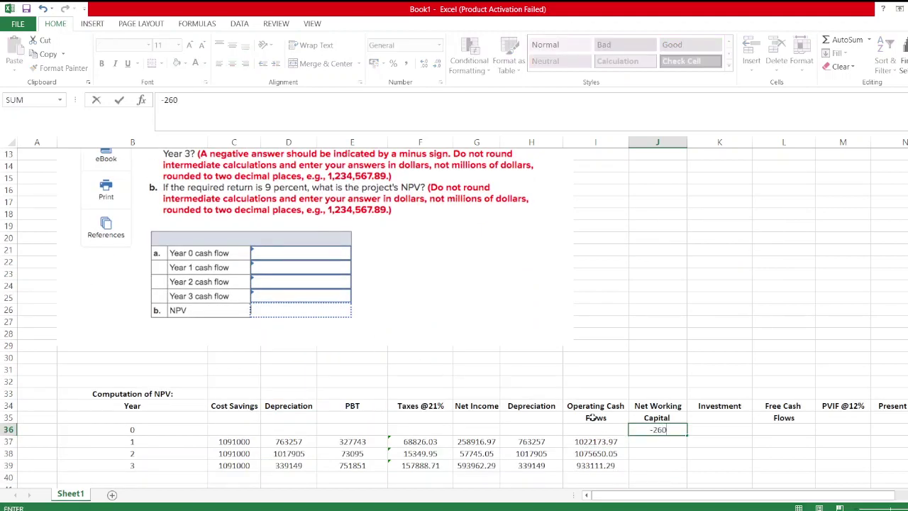
text(000)
key(Return)
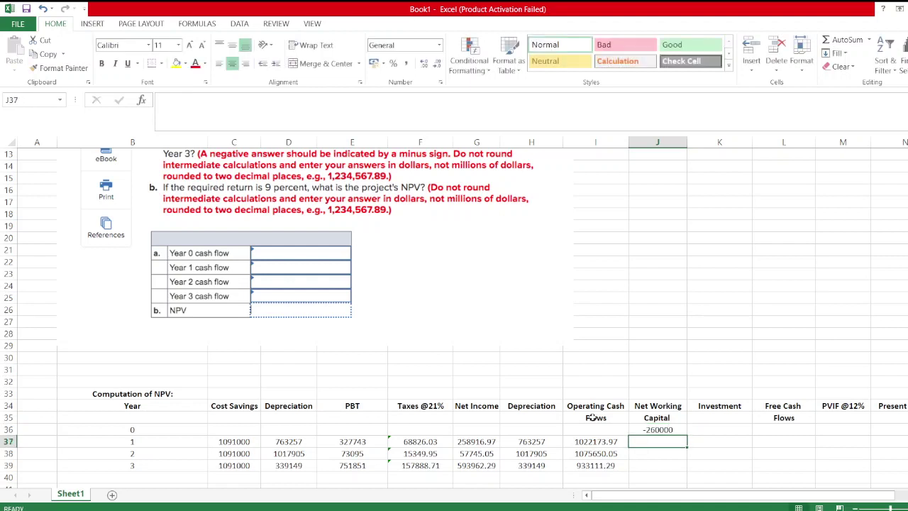
click(645, 463)
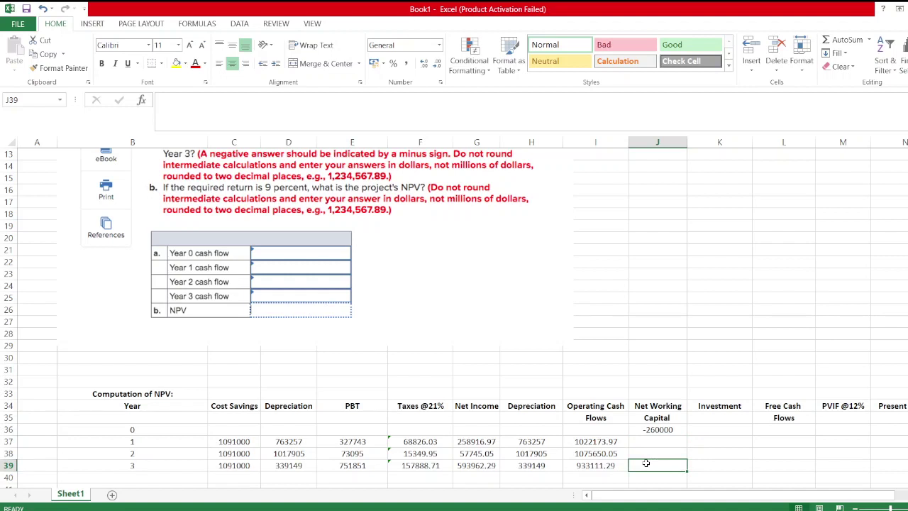
text(260)
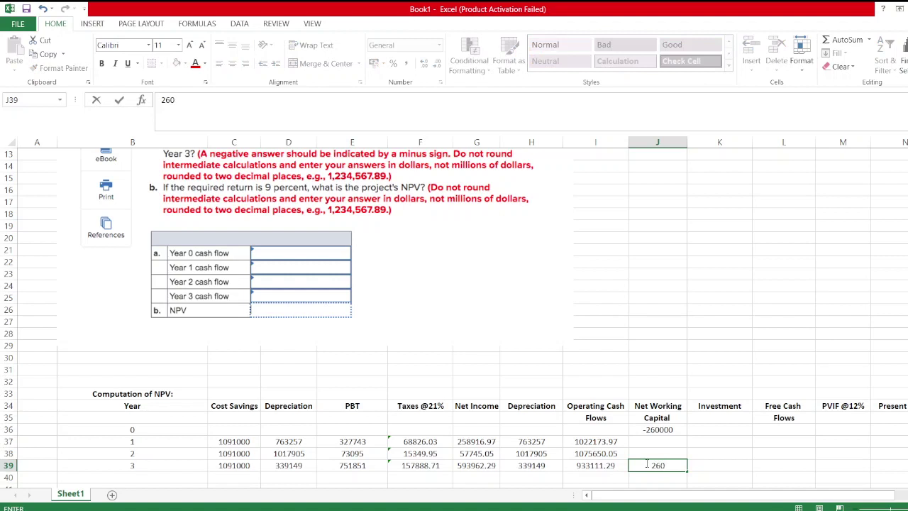
text(000)
key(Return)
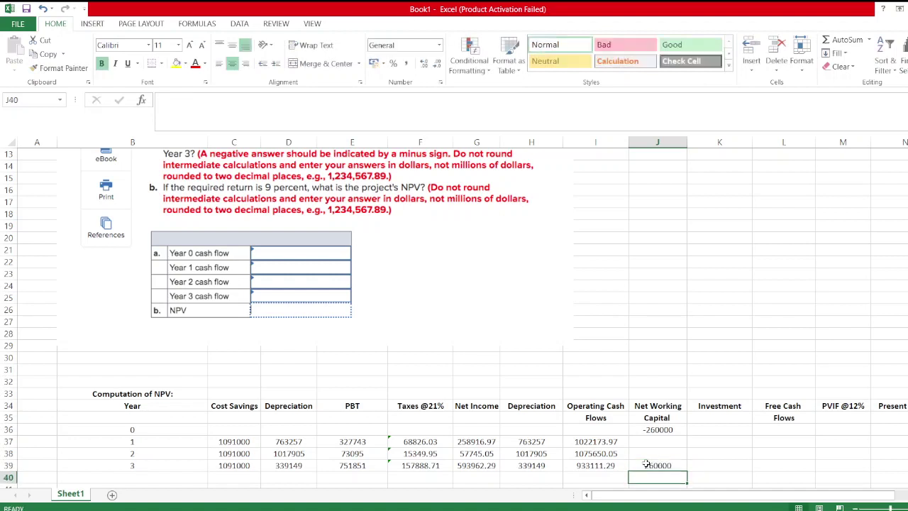
- Enter -2290000 as the Year 0 investment in K36
click(704, 427)
text(-=)
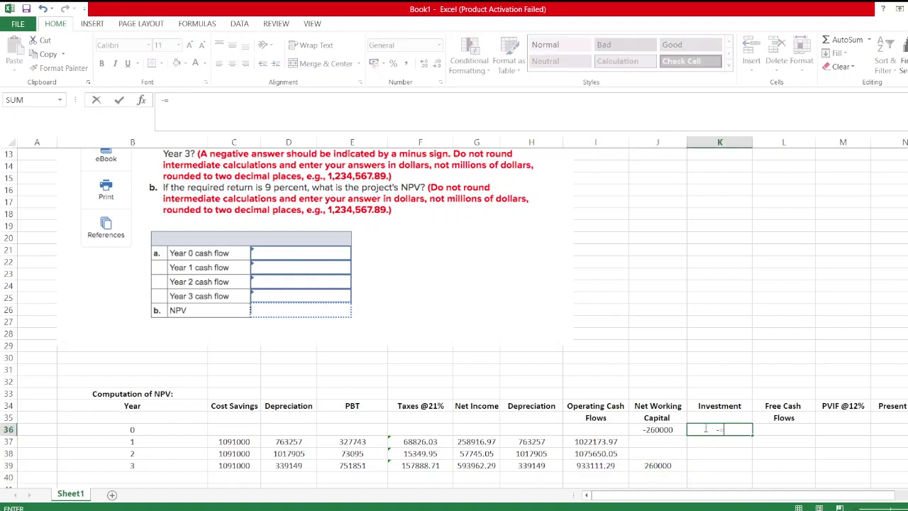
key(BackSpace)
text(2290000)
key(Return)
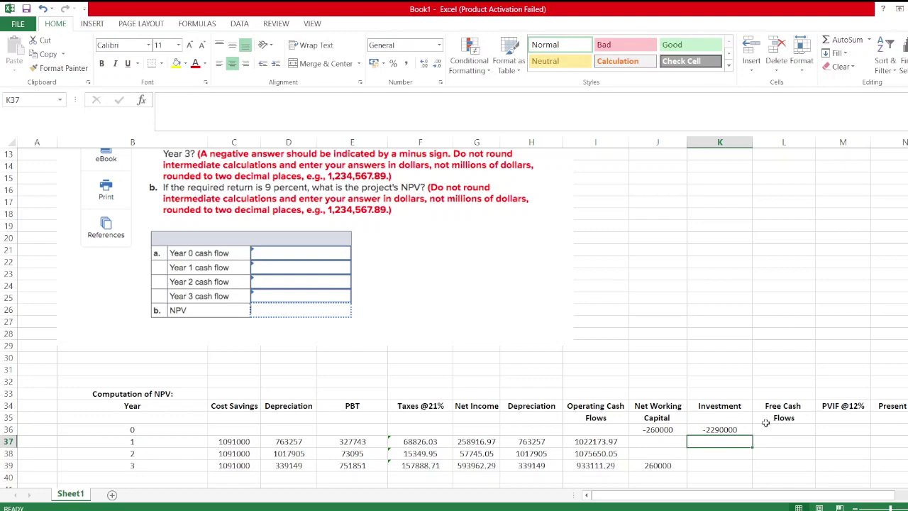
scroll(649, 432, down, 4)
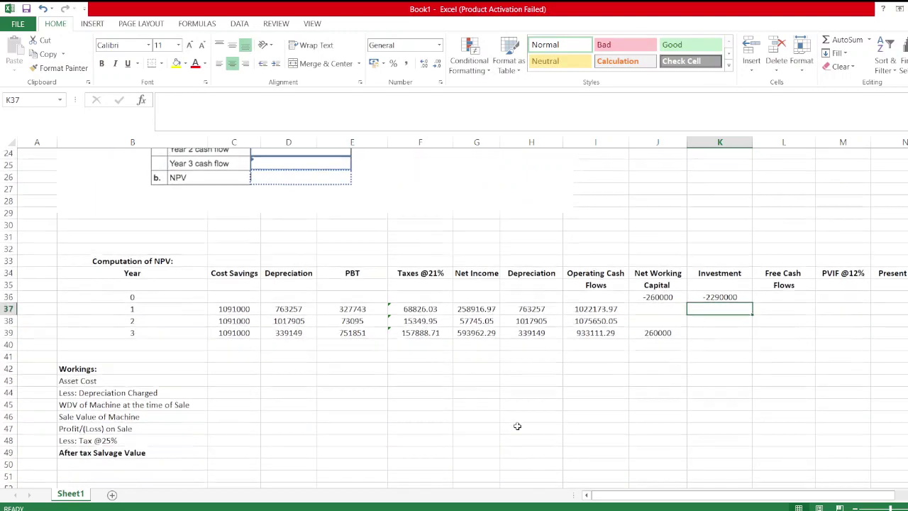
scroll(510, 388, up, 8)
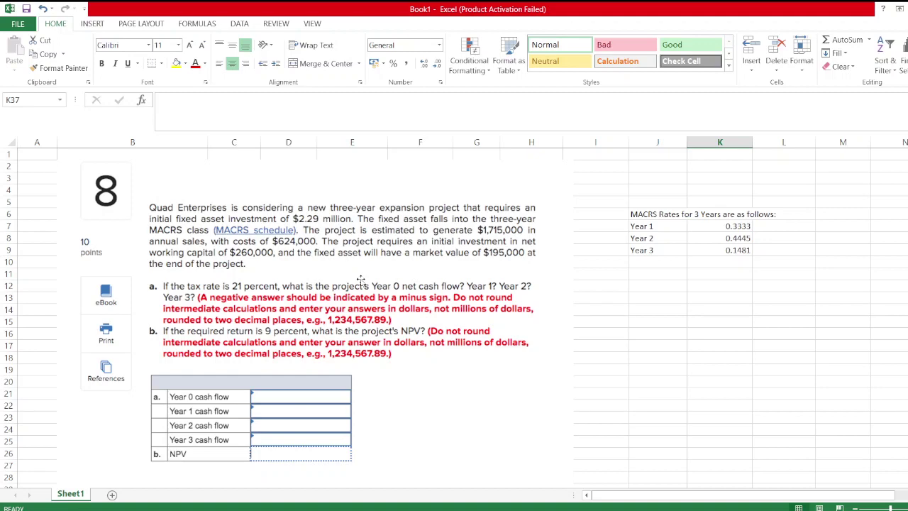
scroll(360, 284, down, 4)
scroll(385, 296, down, 2)
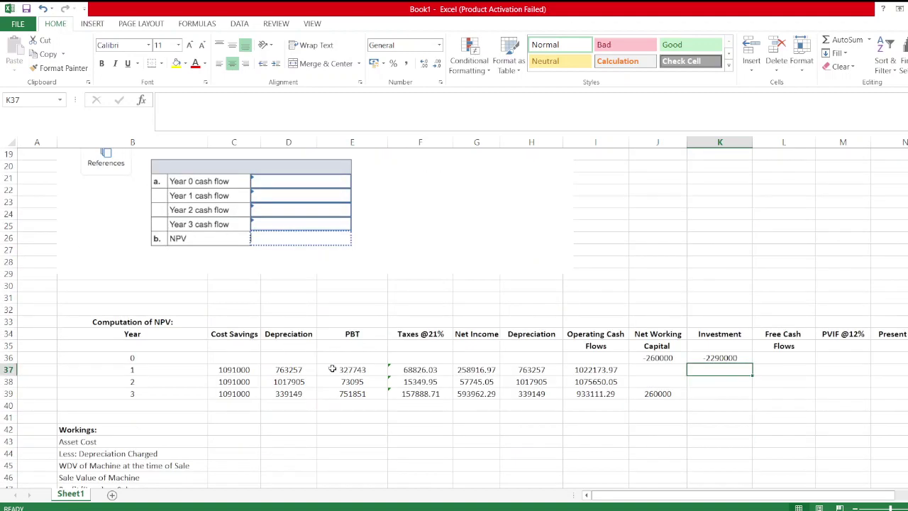
click(243, 441)
- Enter Asset Cost 2290000 and Depreciation Charged as =SUM(D37:D39)
text(2)
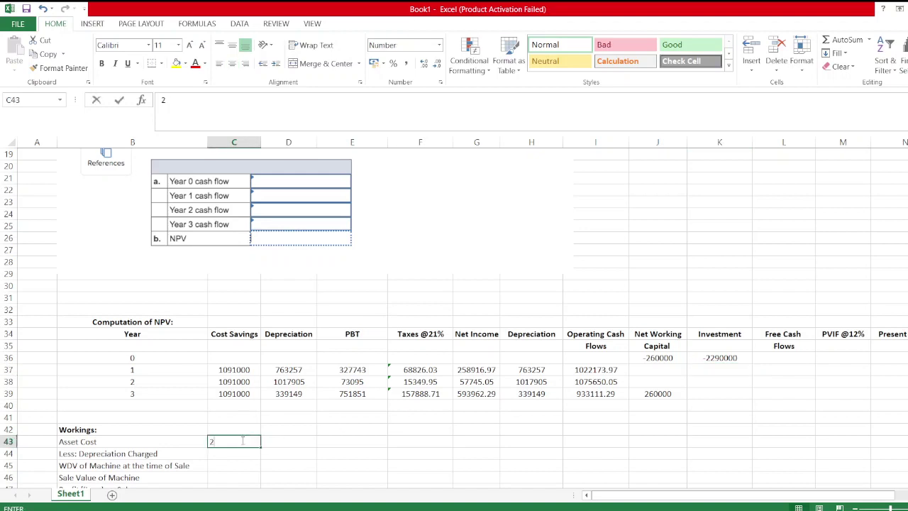
text(290000)
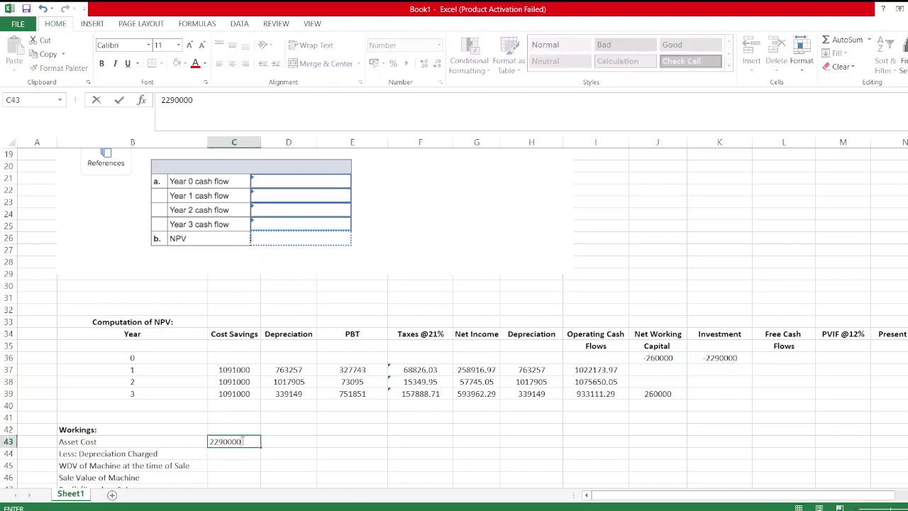
key(Return)
text(=s)
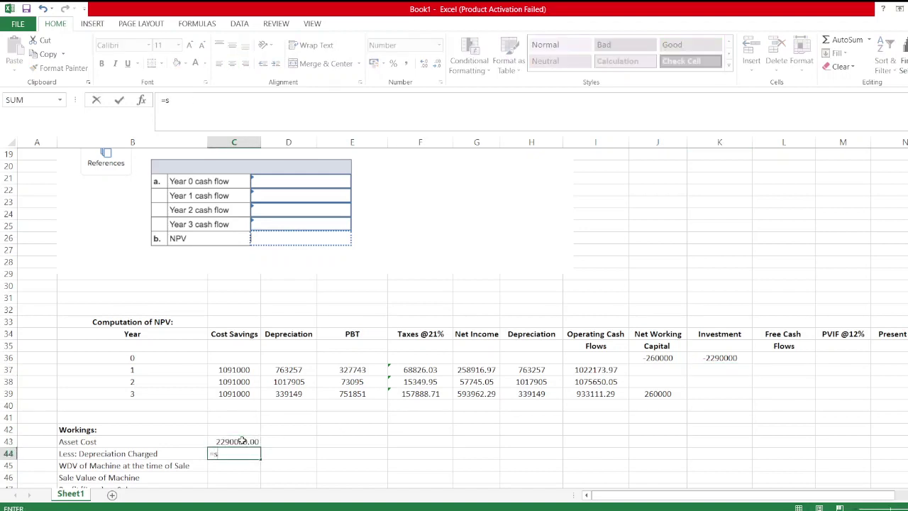
text(um()
drag(285, 371, 282, 395)
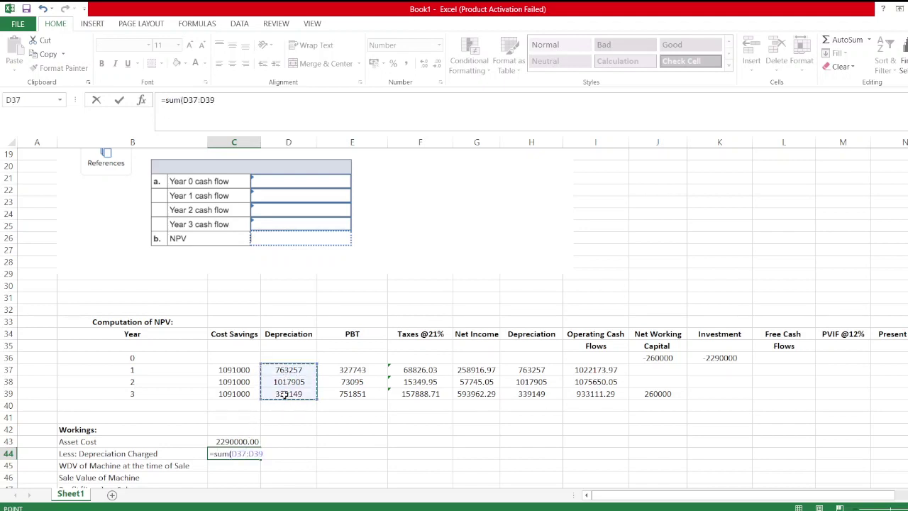
key(Return)
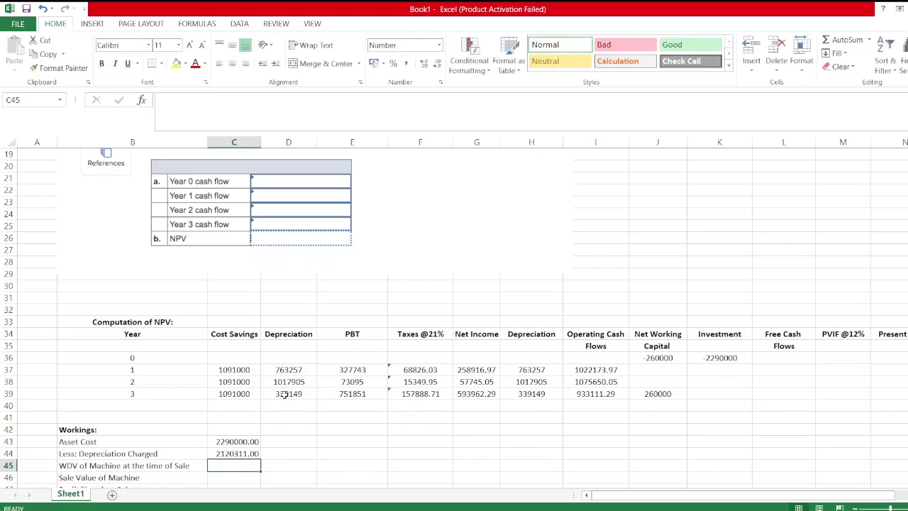
- Compute the machine's WDV as =C43-C44, giving 169689
text(=)
key(Up)
key(Up)
text(-)
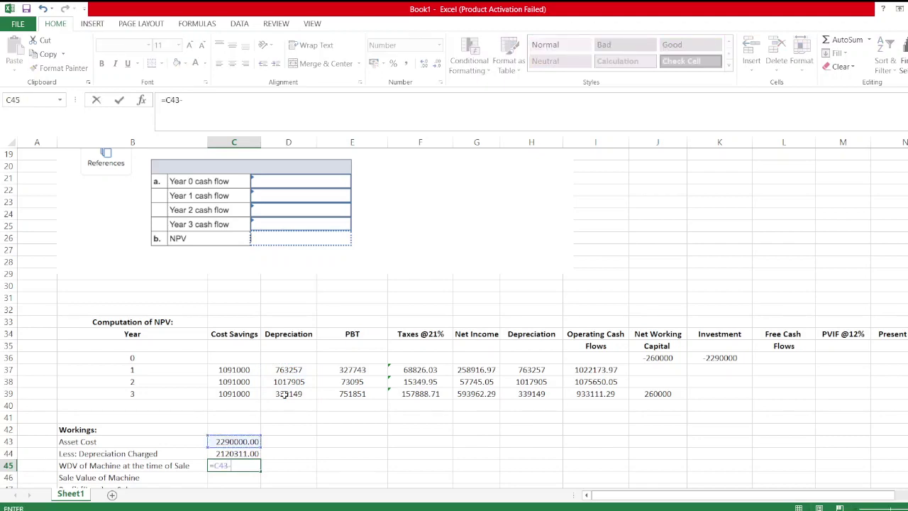
key(Up)
key(Return)
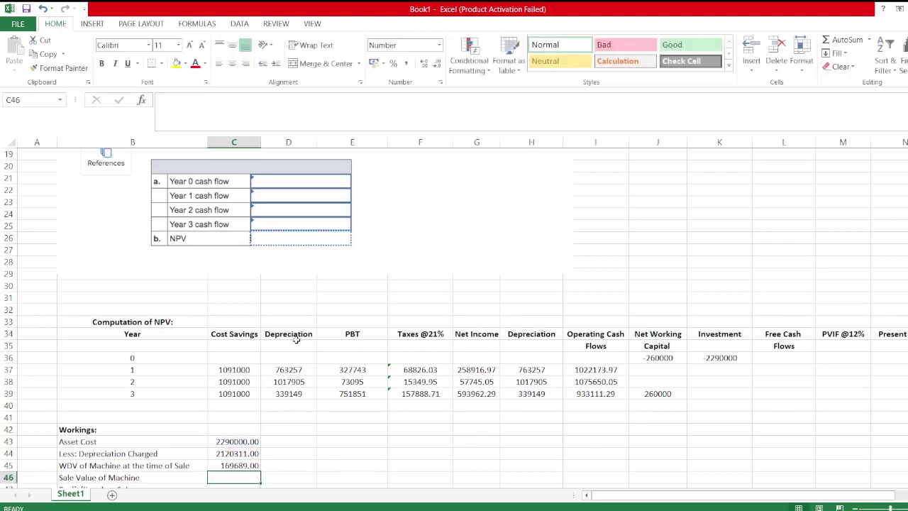
scroll(276, 382, down, 2)
scroll(325, 351, up, 8)
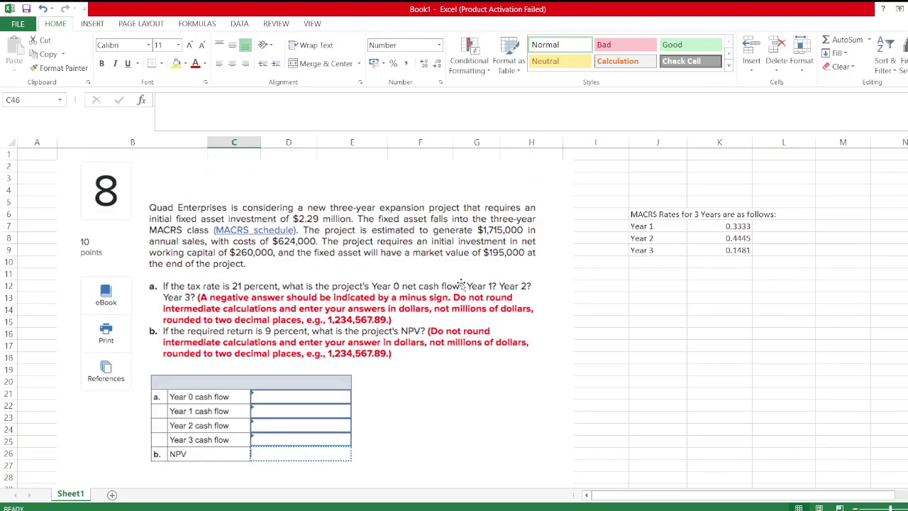
- Enter Sale Value 195000 and Profit/(Loss) on Sale as =C46-C45 (25311)
scroll(461, 298, down, 6)
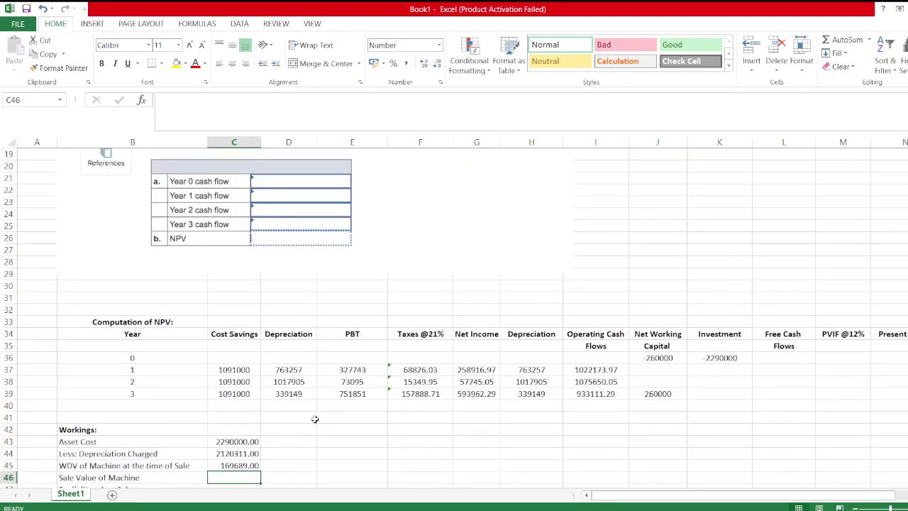
text(195000)
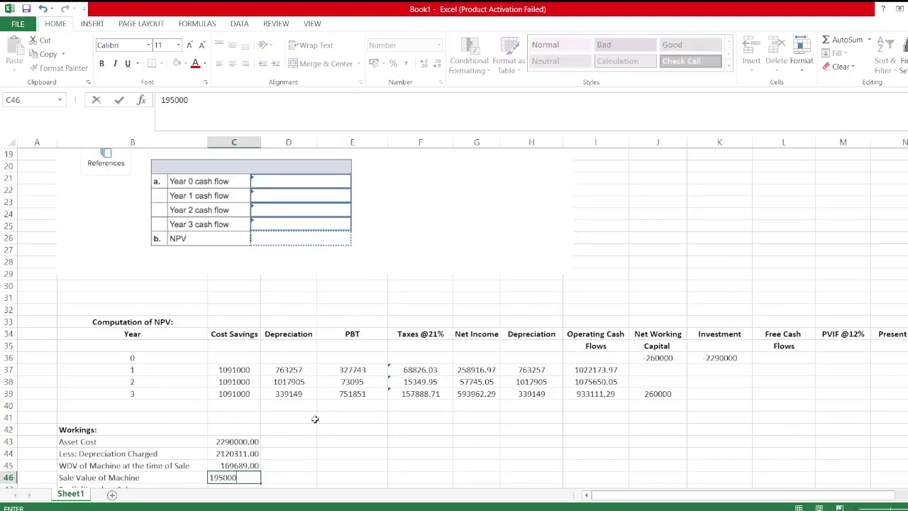
key(Return)
text(=)
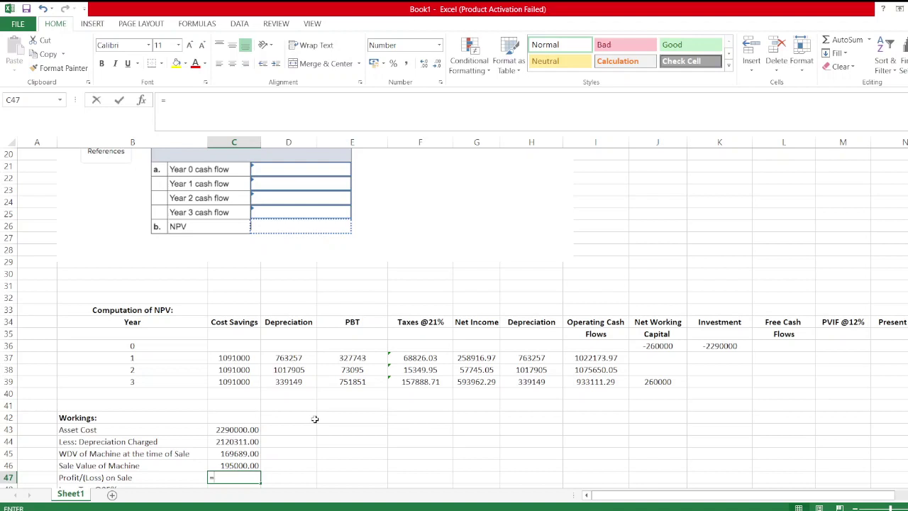
key(Up)
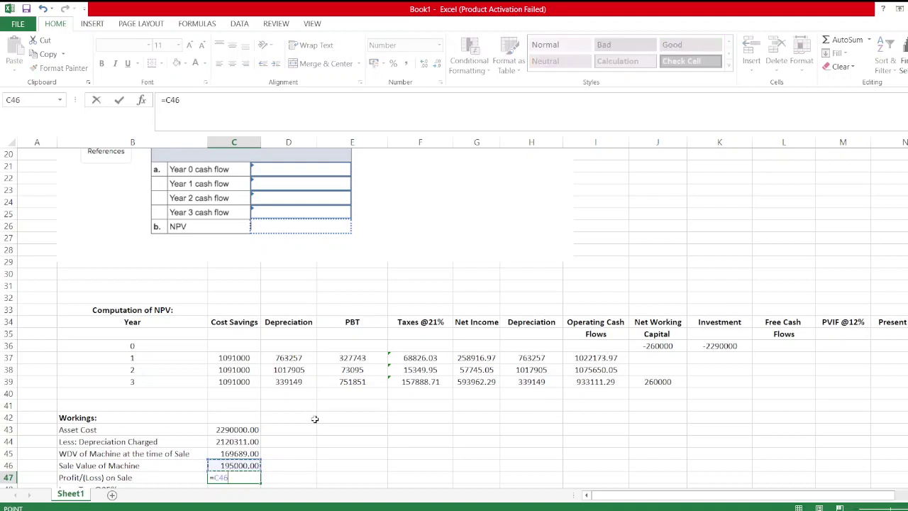
text(-)
key(Up)
key(Up)
key(Return)
scroll(330, 422, down, 1)
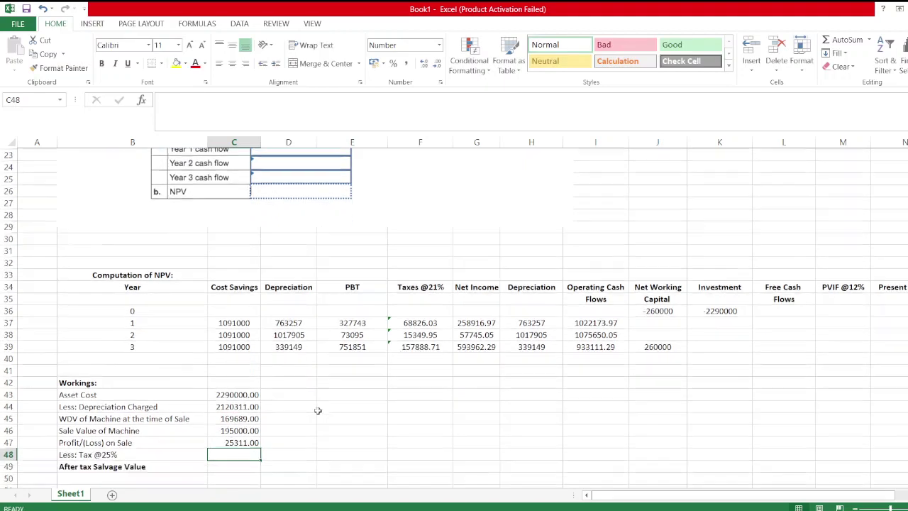
click(105, 441)
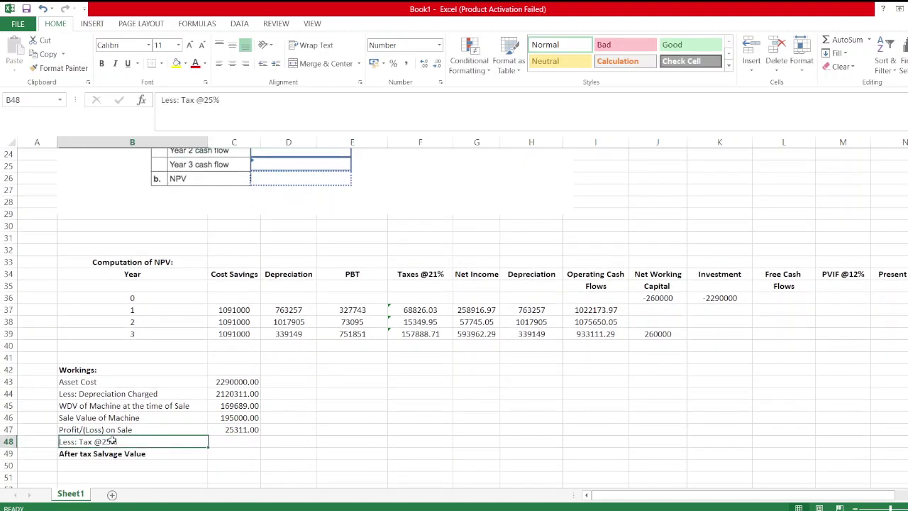
double_click(106, 441)
key(Return)
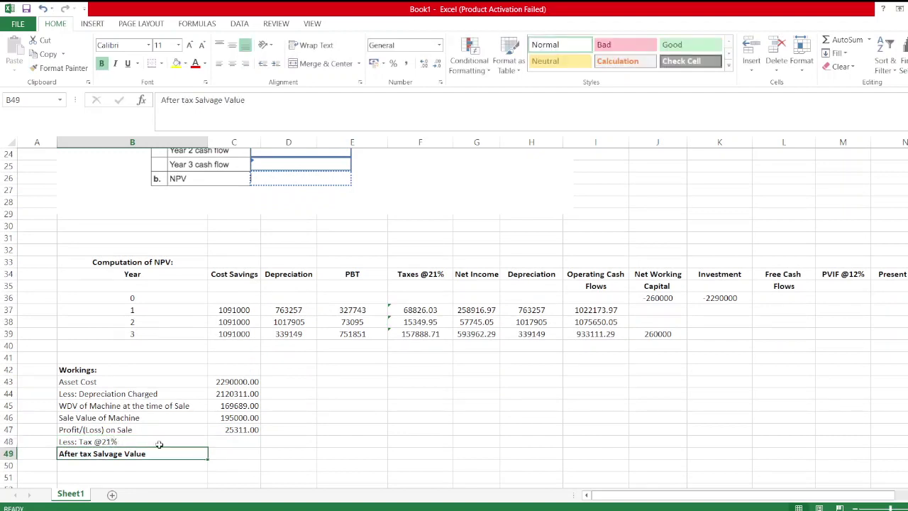
click(230, 440)
text(=)
key(Up)
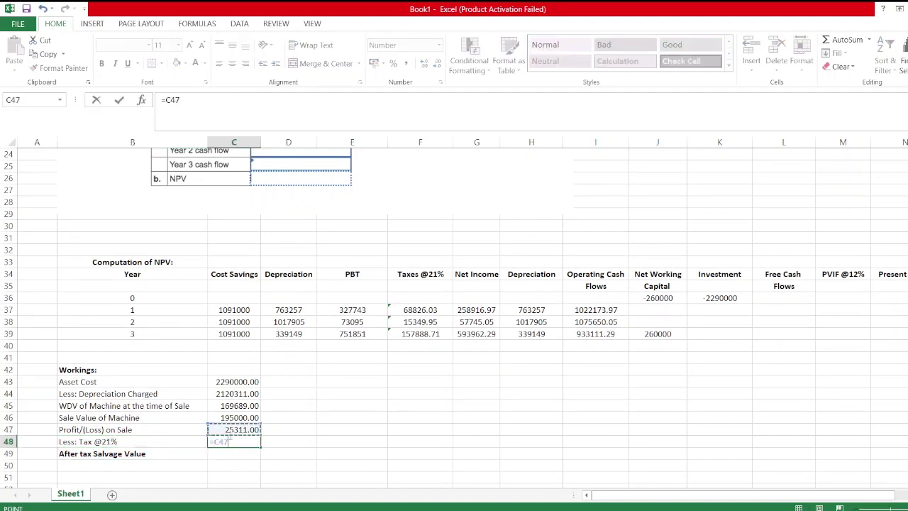
text(*)
- Commit the 21% tax on sale (5315.31) and set C49 to =C46-C48, giving 189684.69
key(Return)
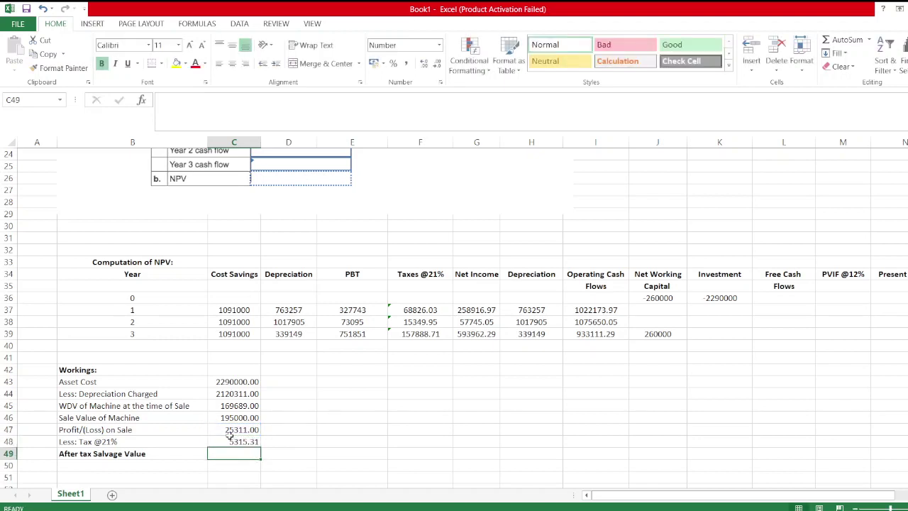
text(=)
key(Up)
key(Up)
text(-)
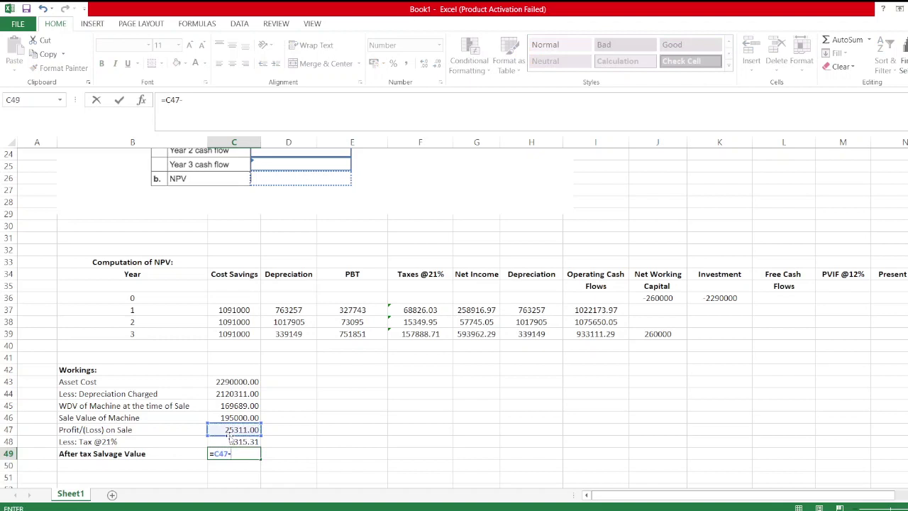
key(BackSpace)
key(BackSpace)
key(BackSpace)
key(BackSpace)
key(Up)
key(Up)
key(Up)
key(Up)
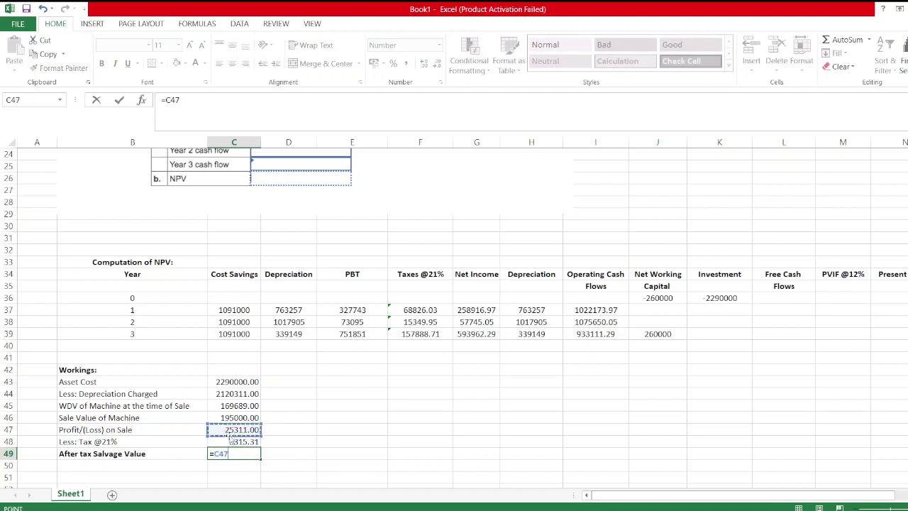
key(Down)
text(-)
key(Up)
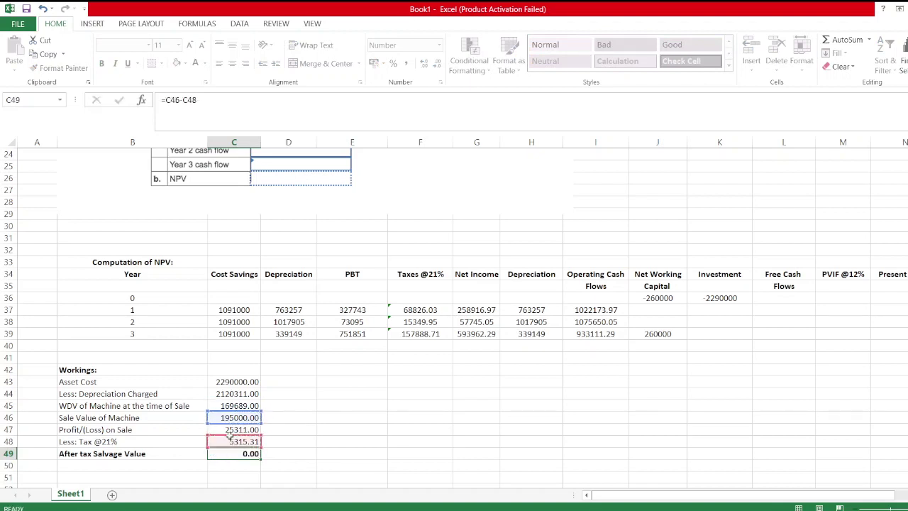
key(Return)
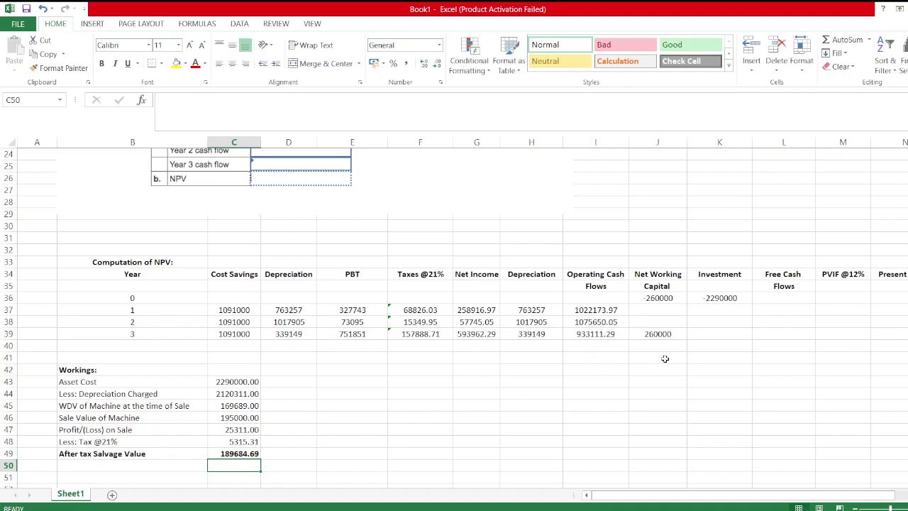
click(699, 332)
- Link the year 3 Investment cell K39 to C49, showing 189684.69
text(=)
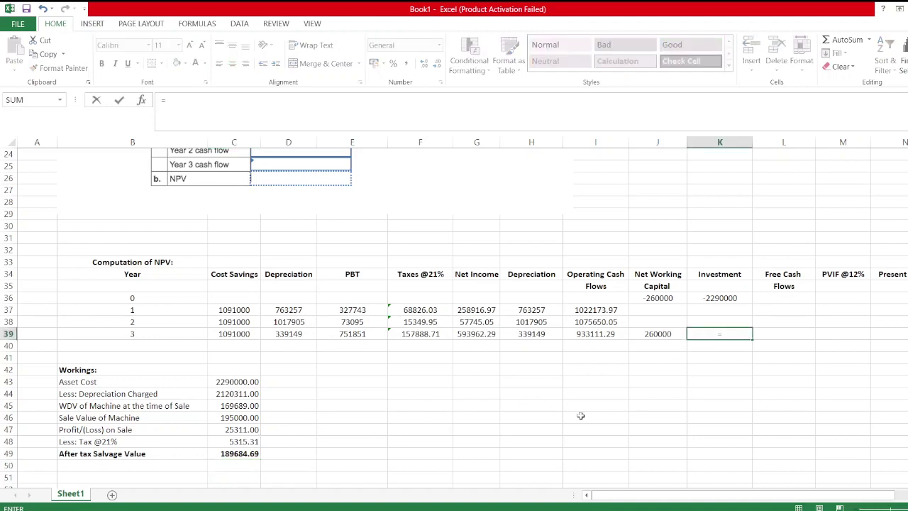
click(241, 453)
key(Return)
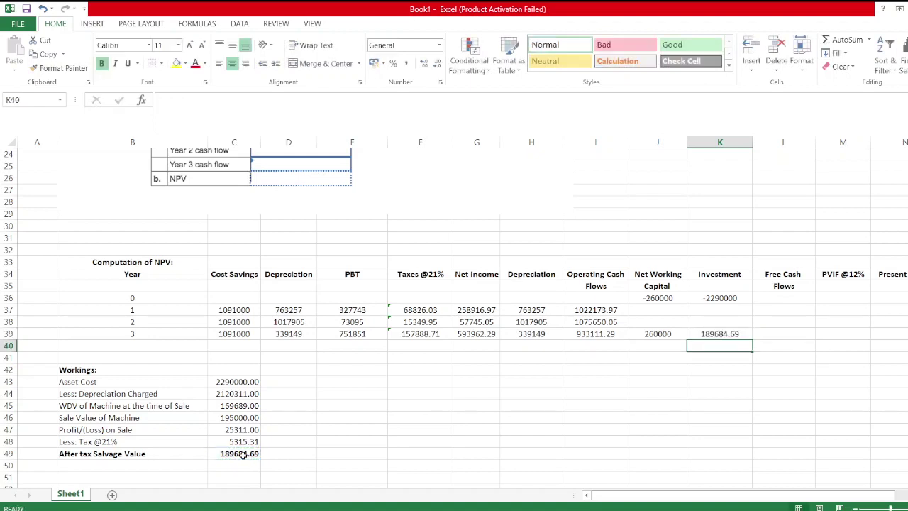
click(775, 306)
click(776, 298)
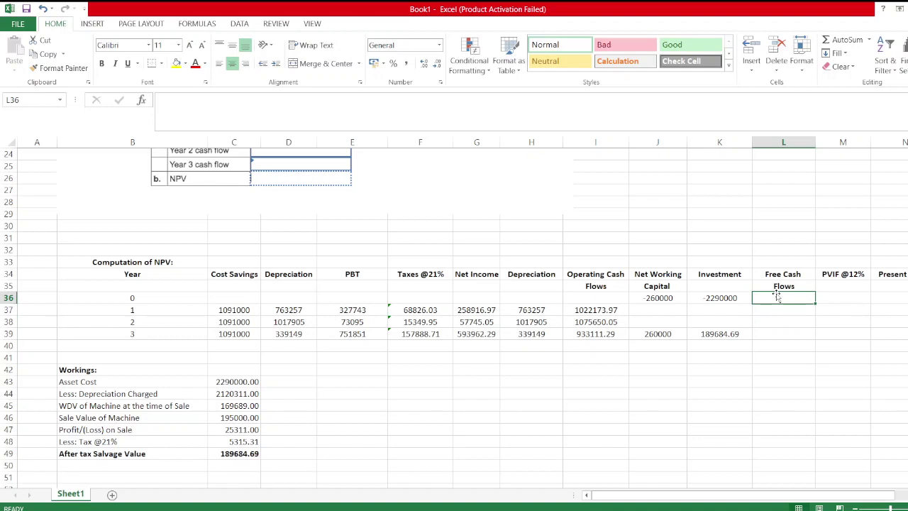
- Set the year 0 free cash flow in L36 to =J36+K36, giving -2550000
text(=)
key(Left)
key(Left)
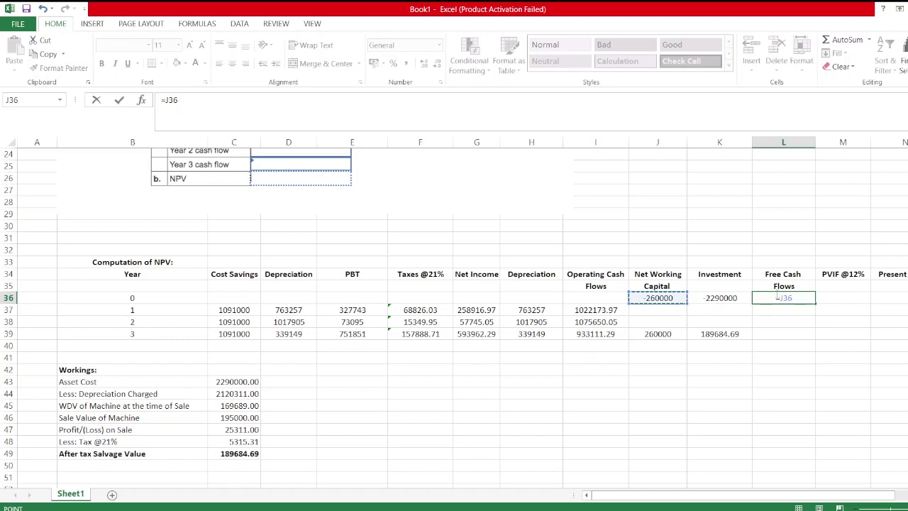
text(+)
key(Left)
key(Return)
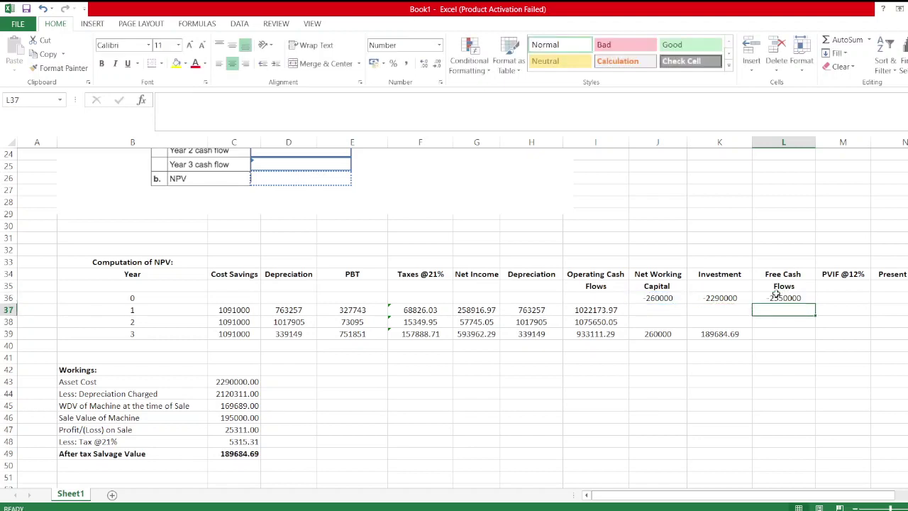
click(778, 298)
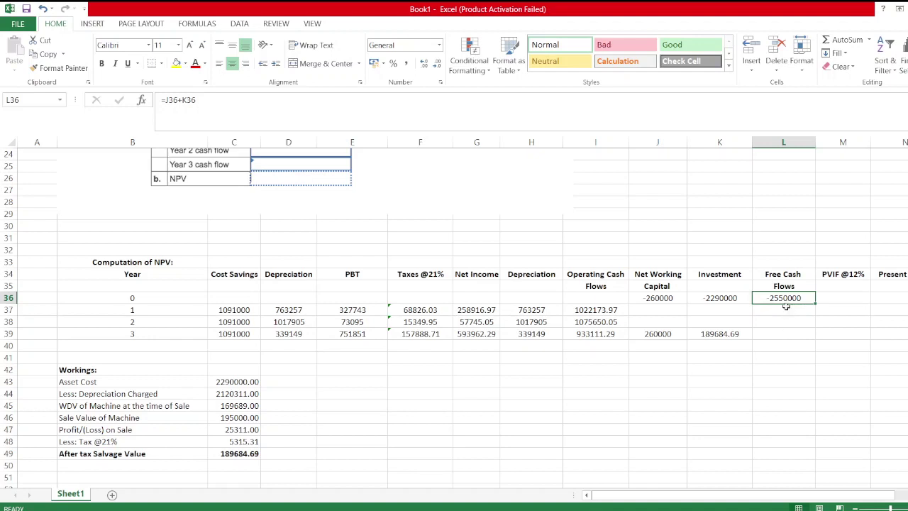
- Set years 1 and 2 free cash flows to =I37 and =I38 (1022173.97, 1075650.05)
click(785, 310)
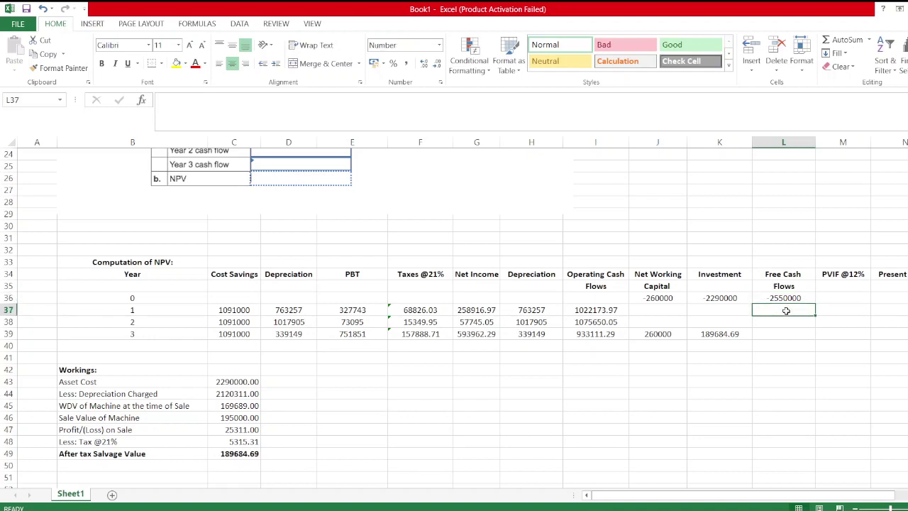
text(=)
key(Left)
key(Left)
key(Left)
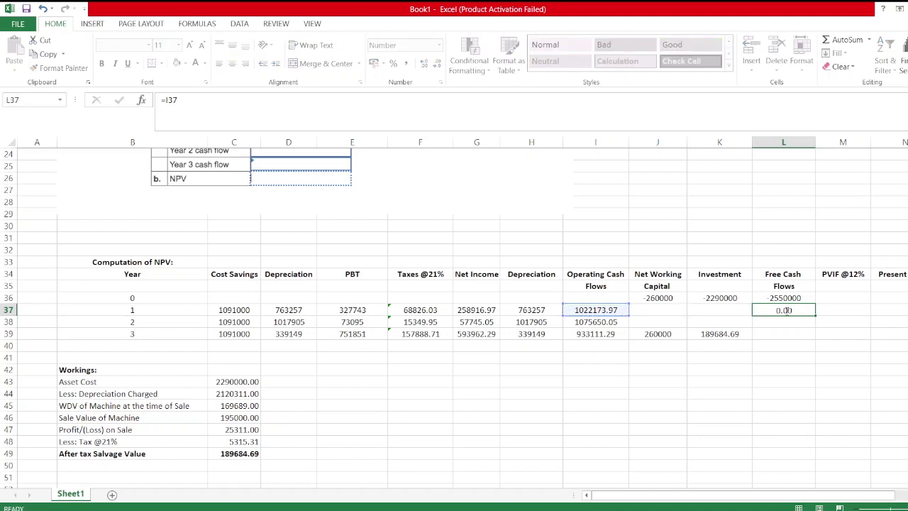
key(Return)
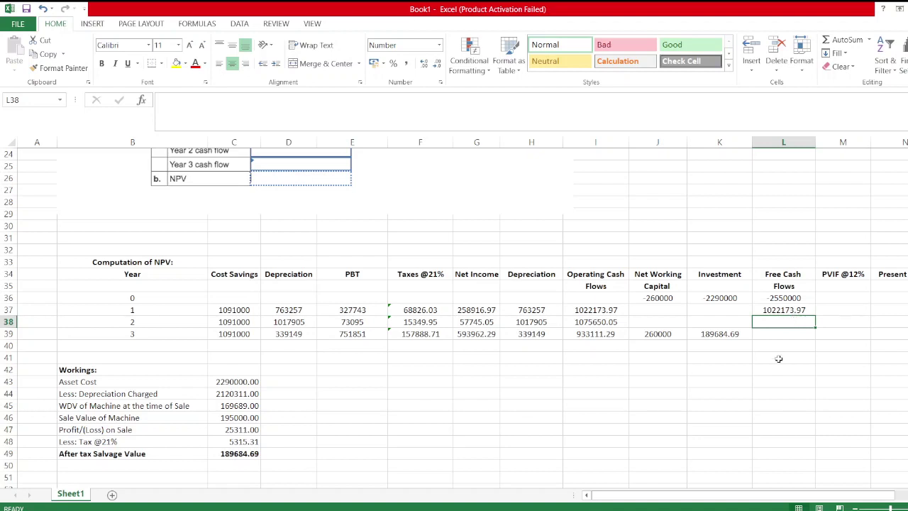
text(=)
key(Left)
key(Left)
key(Left)
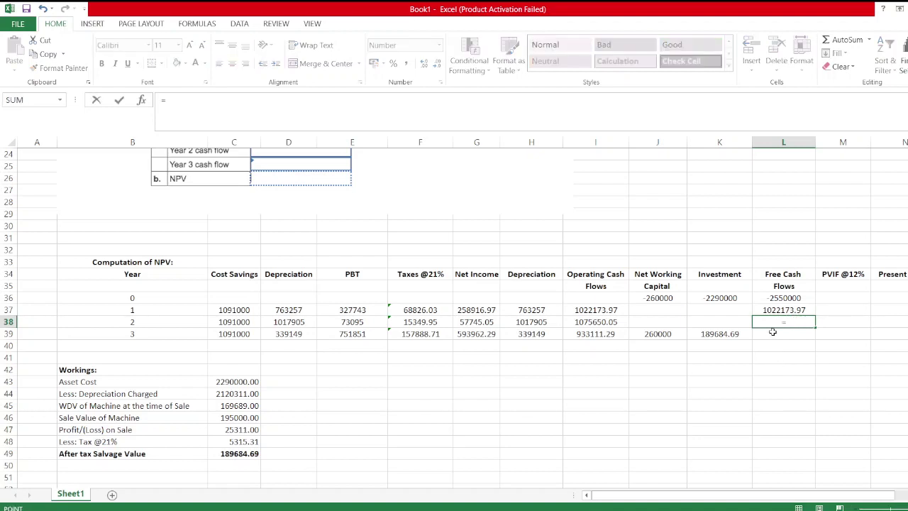
key(Return)
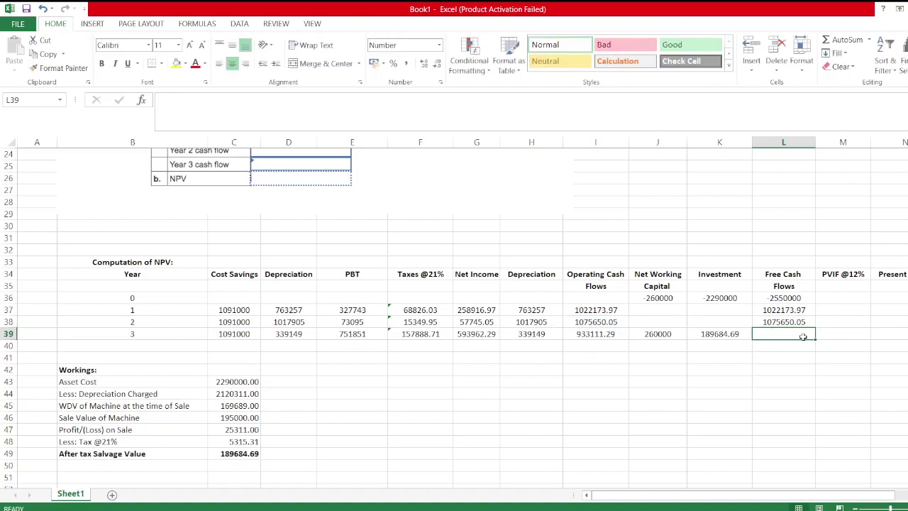
- Set the year 3 free cash flow in L39 to =I39+J39+K39, giving 1382795.98
text(=)
key(Left)
key(Left)
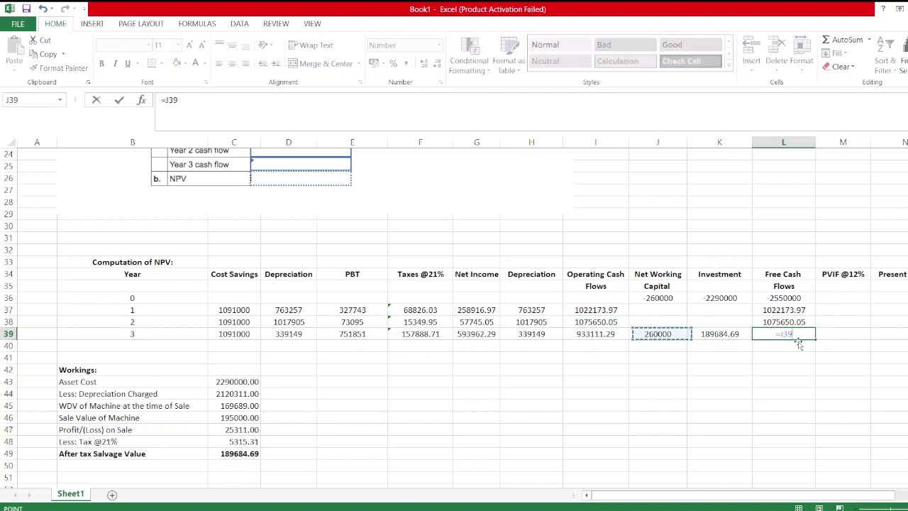
key(Left)
text(+)
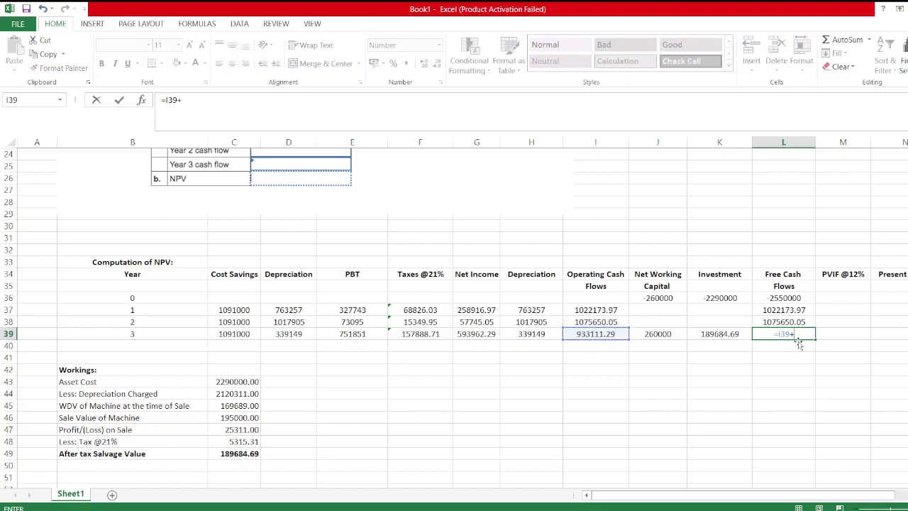
key(Left)
key(Left)
text(+)
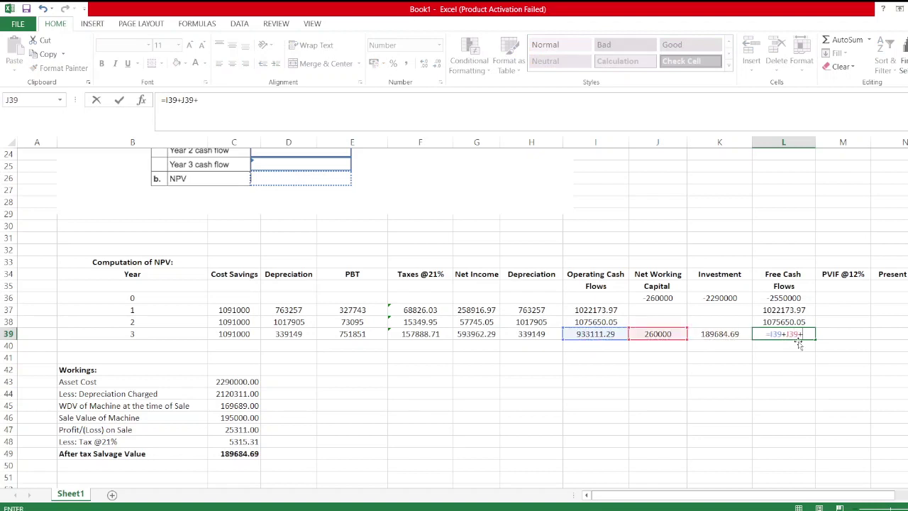
key(Left)
key(Return)
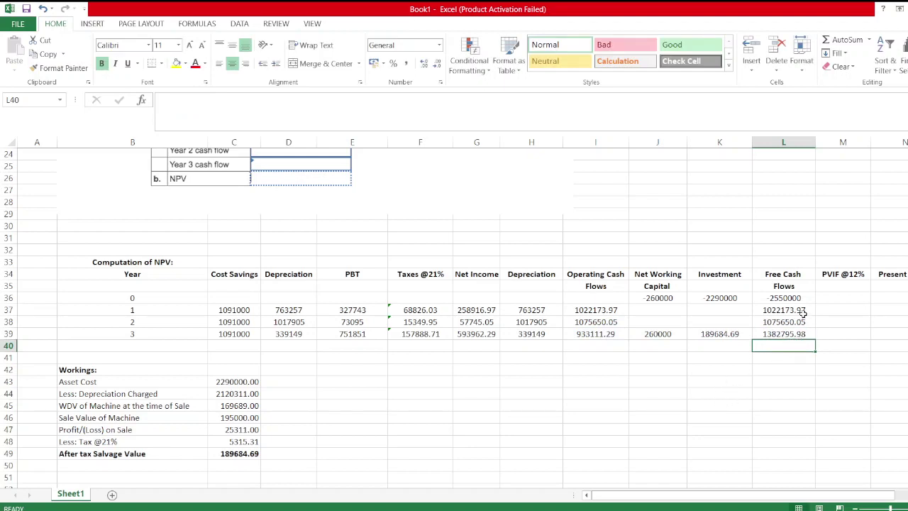
drag(788, 300, 786, 332)
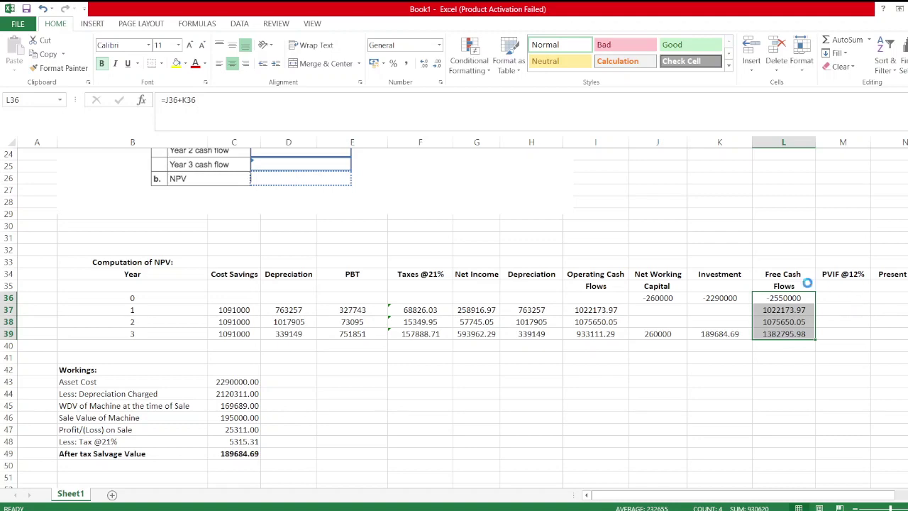
key(Right)
scroll(693, 339, up, 7)
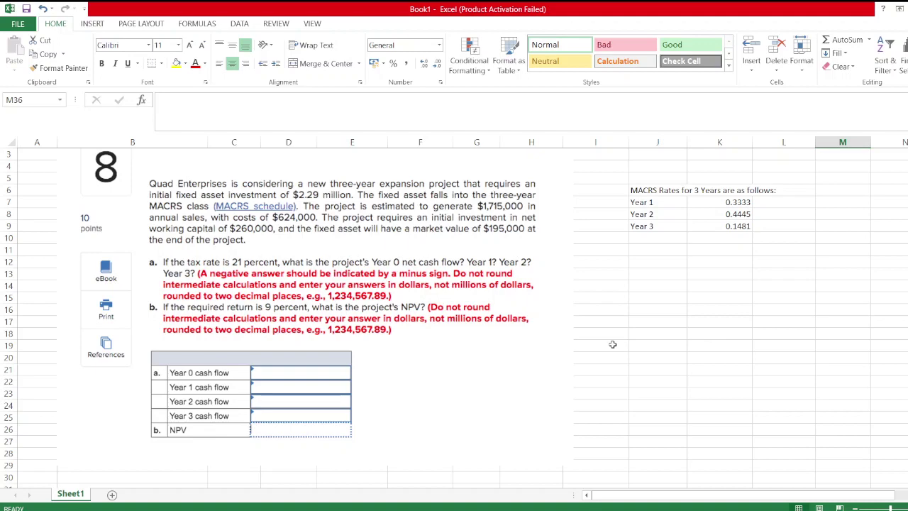
scroll(638, 351, down, 2)
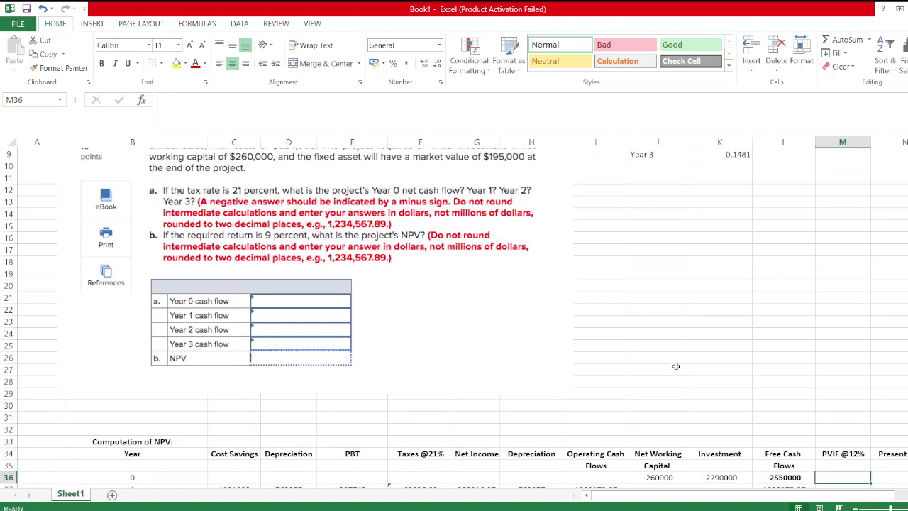
double_click(854, 453)
key(BackSpace)
key(BackSpace)
text(9)
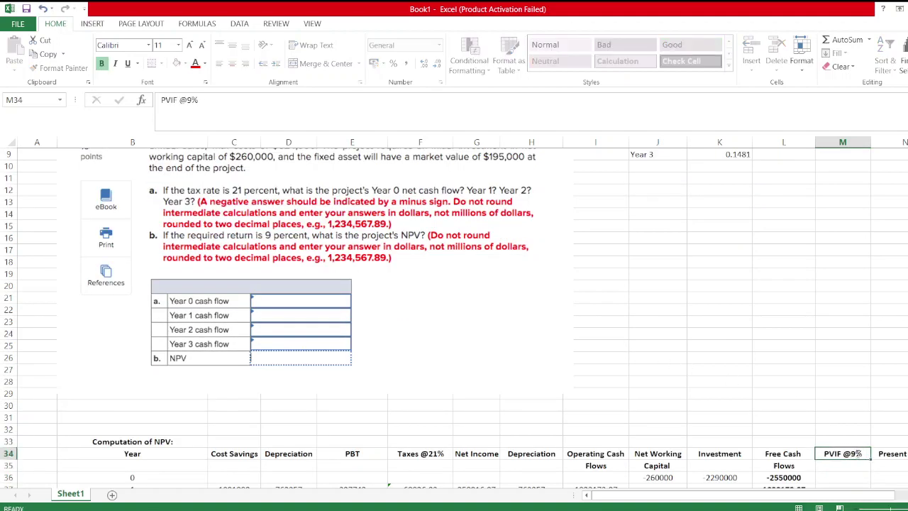
key(Return)
scroll(863, 461, down, 2)
click(846, 409)
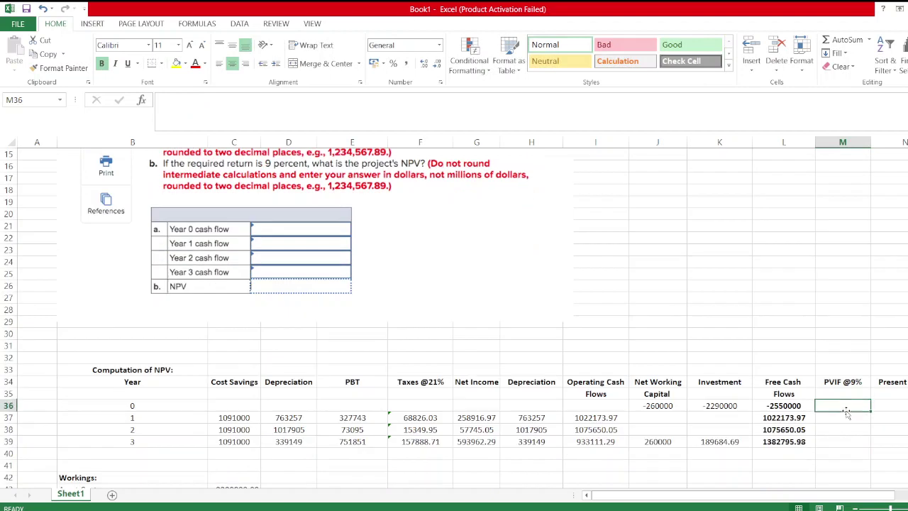
- Enter the year 0 discount factor =1/(1+9%)^B36 in M36
text(=)
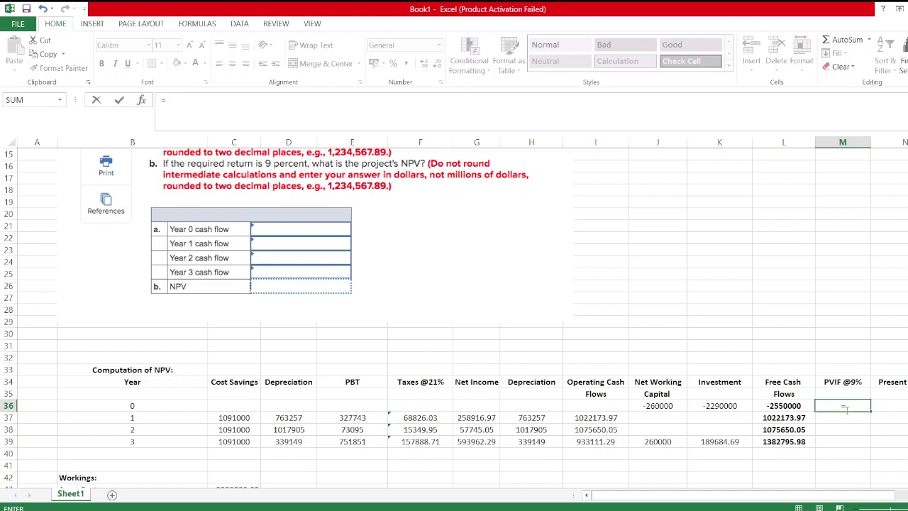
text(1/(1+9%)
text())
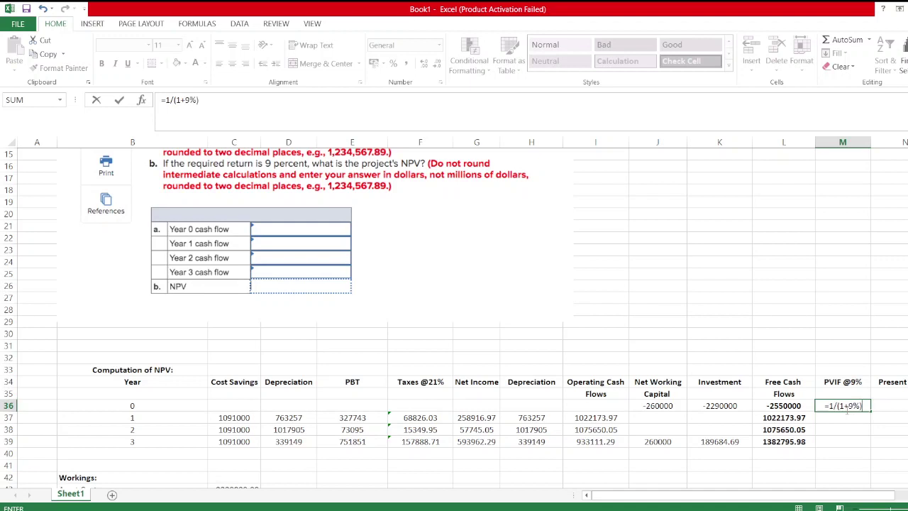
text(^)
click(129, 419)
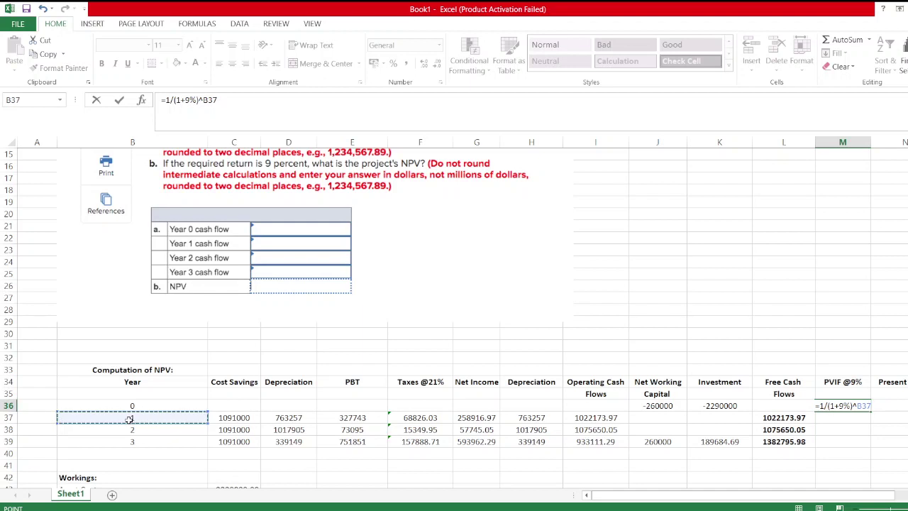
key(Up)
key(ctrl+Return)
- Copy the PVIF formula down M36:M39, giving 1, 0.917431193, 0.841679993 and 0.77218348
key(ctrl+c)
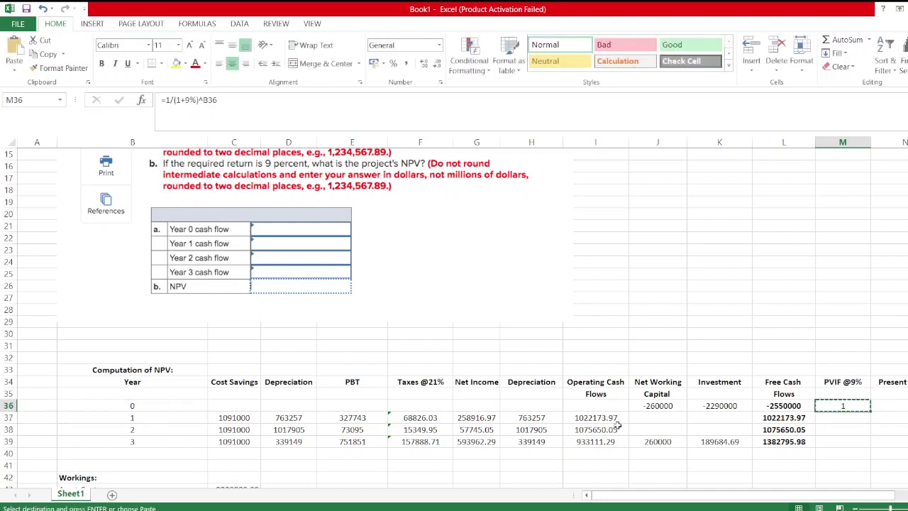
drag(827, 405, 828, 438)
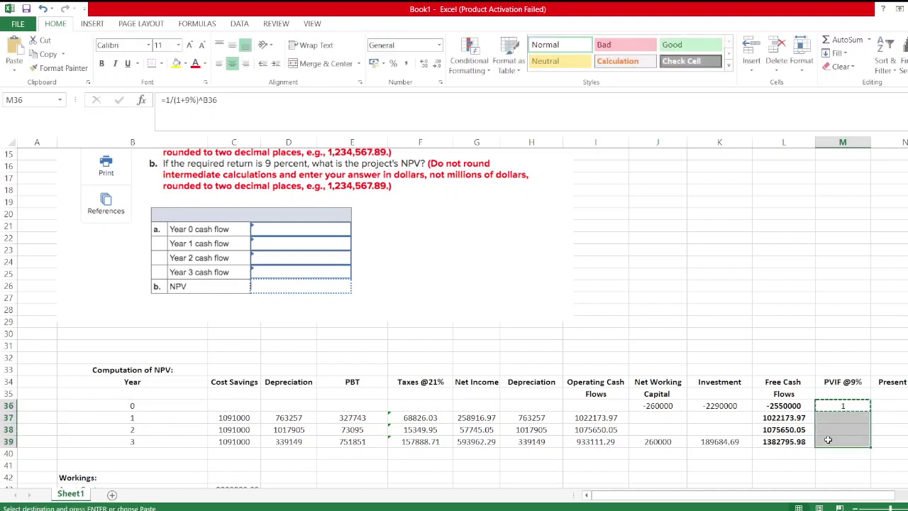
key(ctrl+v)
click(905, 404)
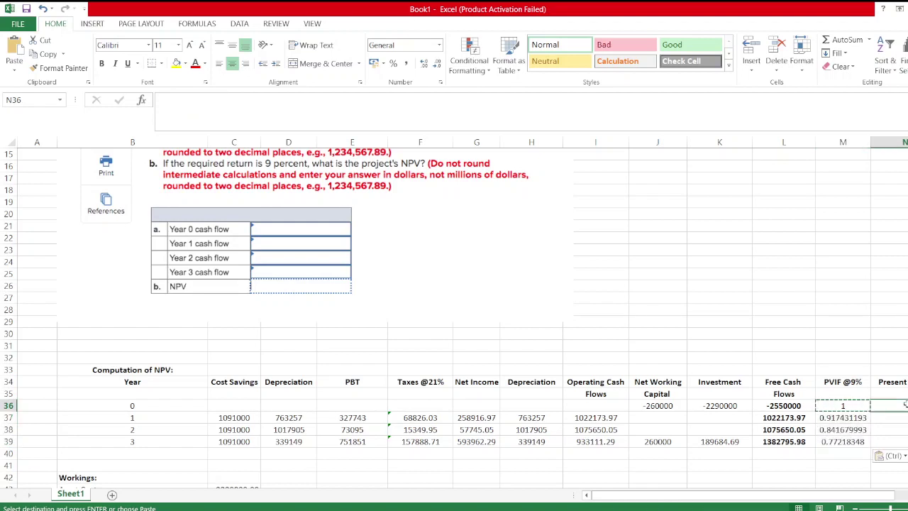
- Enter the year 0 present value =L36*M36 in N36, giving -2550000
text(=)
click(784, 405)
text(*)
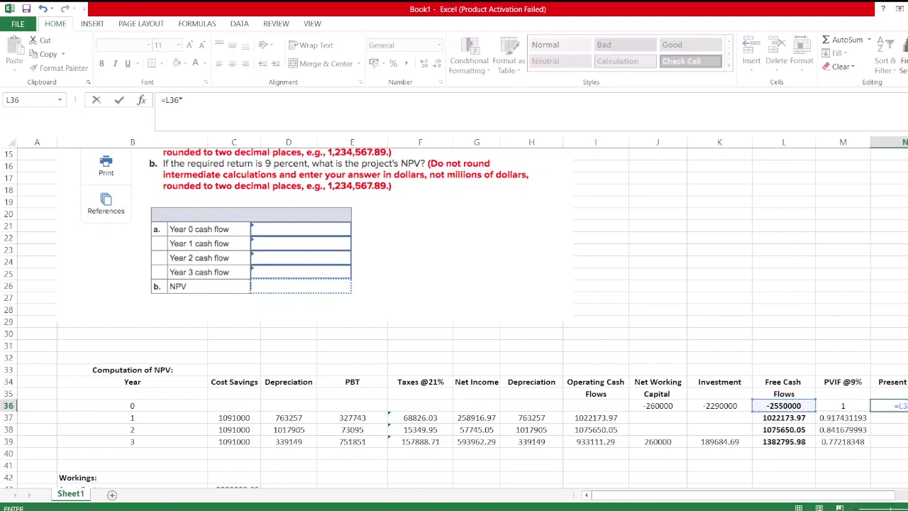
click(842, 405)
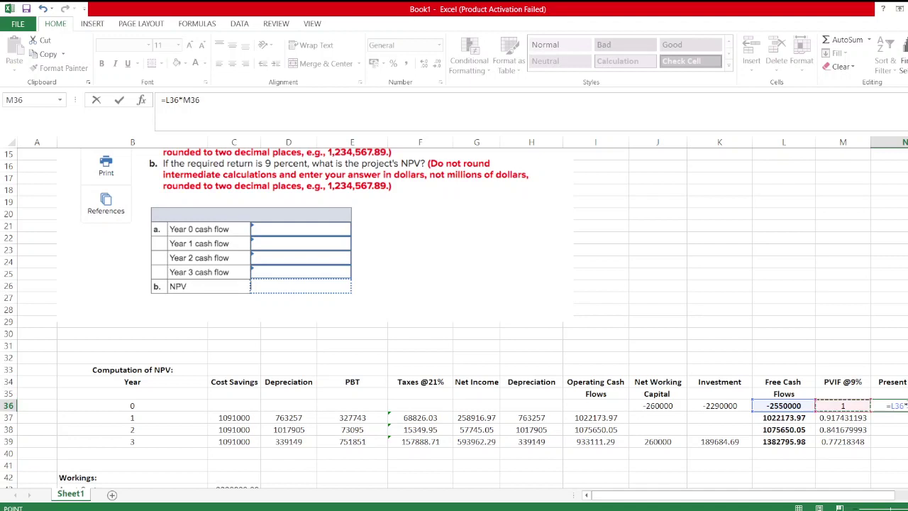
key(Return)
- Copy the present value formula down to N39 and AutoSum the total into N40
click(889, 405)
key(ctrl+c)
drag(895, 406, 895, 441)
key(ctrl+v)
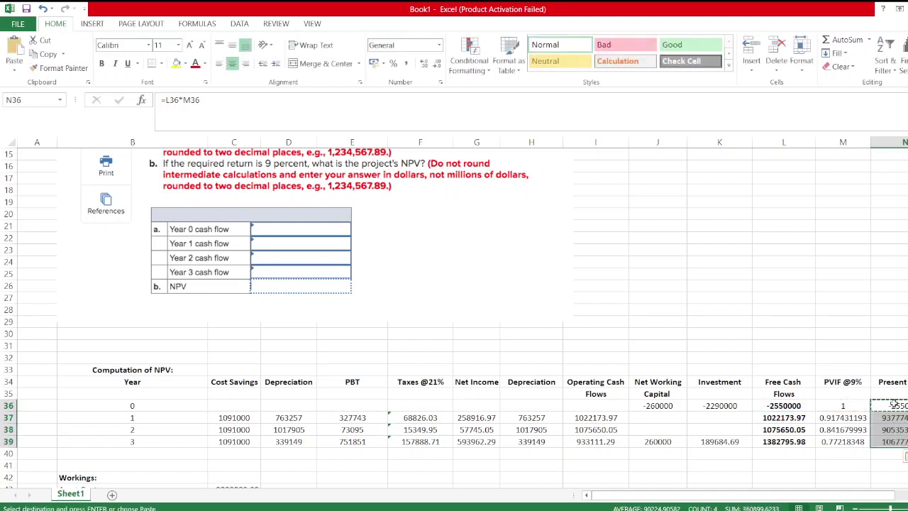
drag(895, 410, 897, 451)
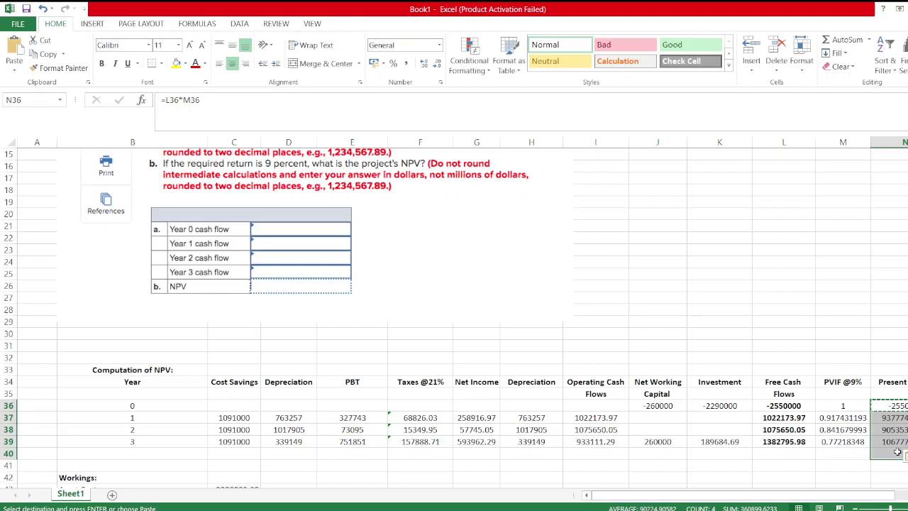
key(alt+equal)
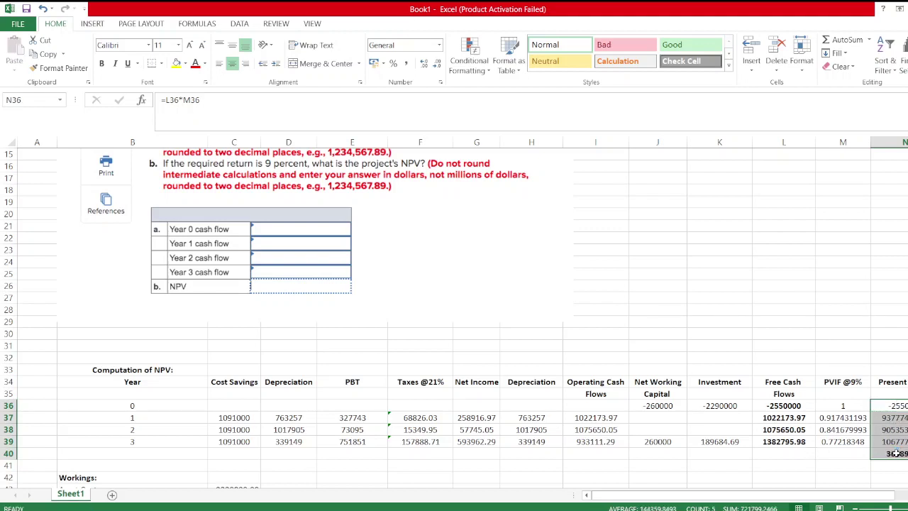
- Label M40 'NPV =' beside the summed present values in N40
click(853, 458)
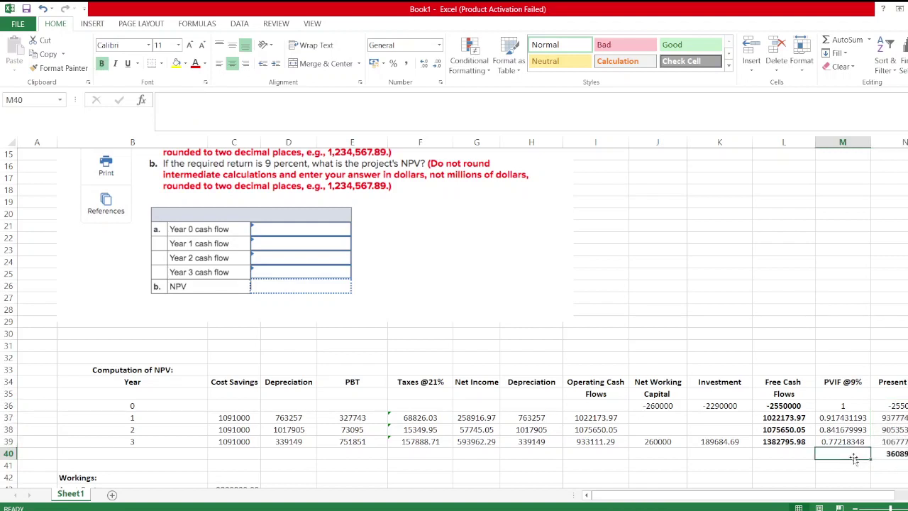
text(NPV =)
key(Return)
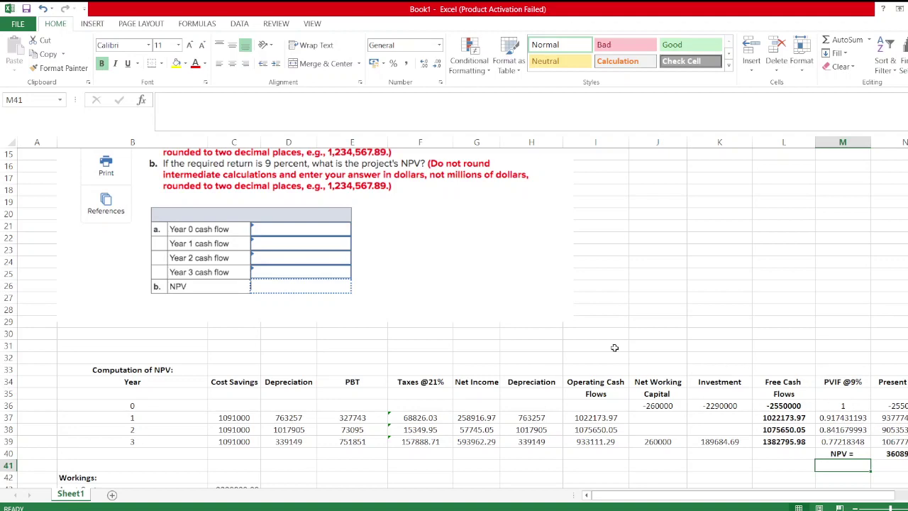
scroll(617, 347, up, 2)
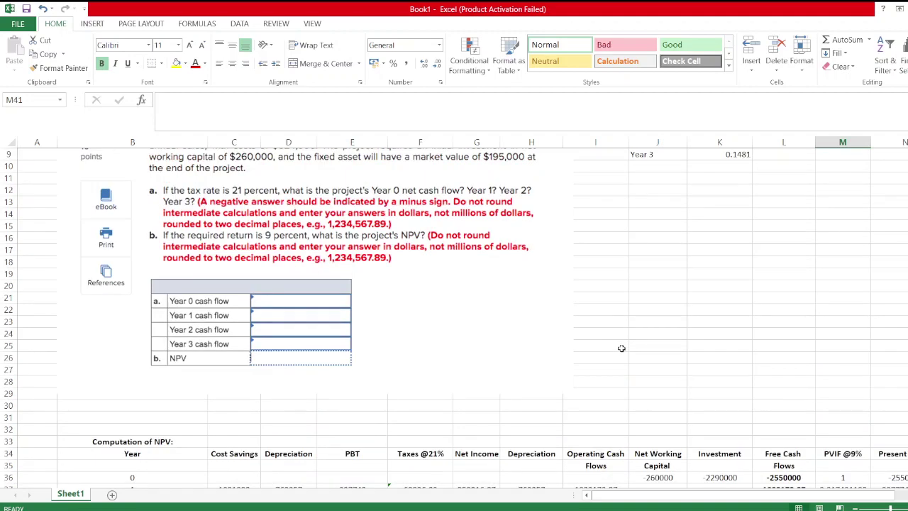
scroll(620, 348, down, 5)
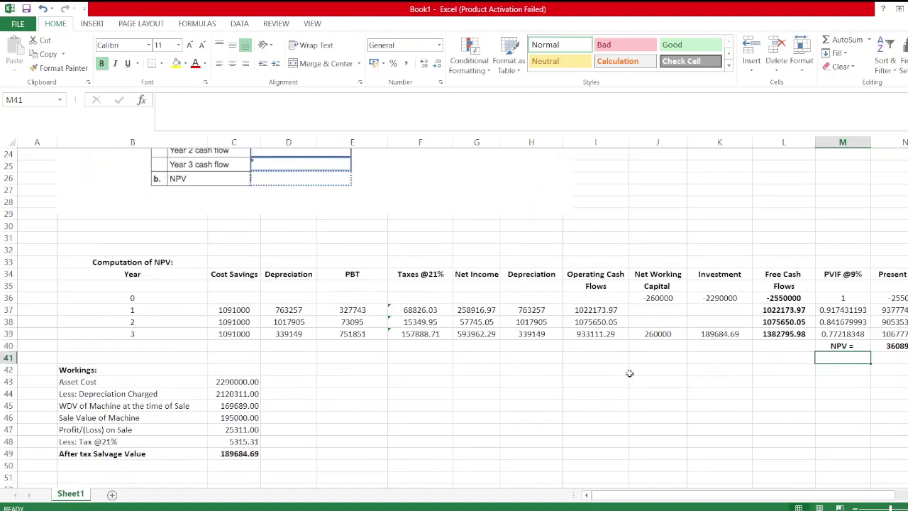